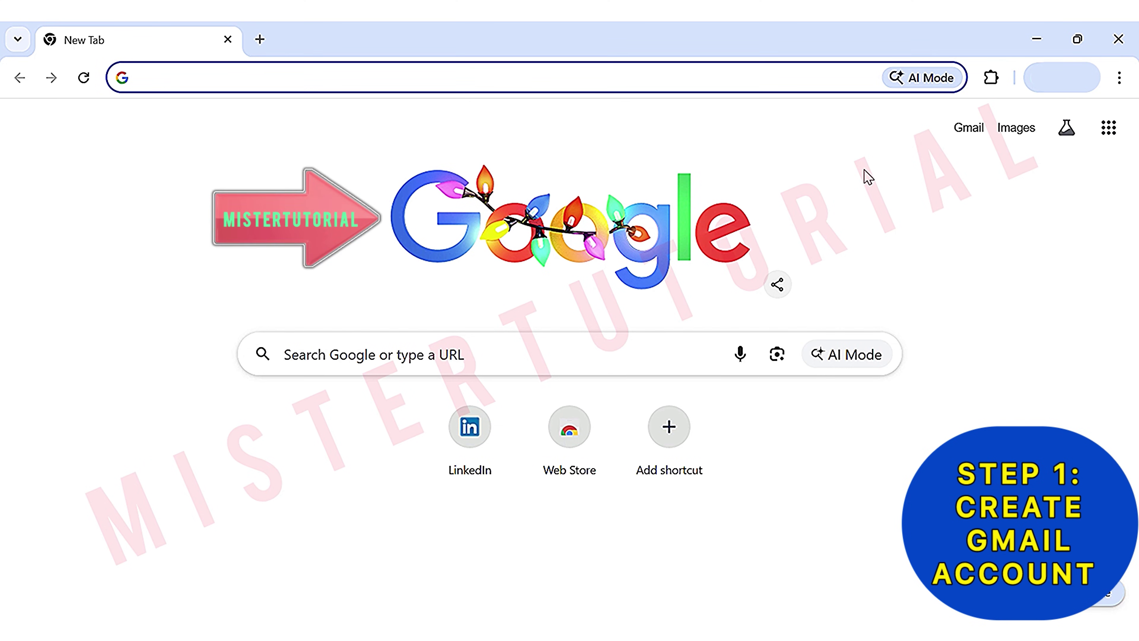
- Search Google for 'youtube' and open the YouTube website from the results
click(455, 354)
text(youtube)
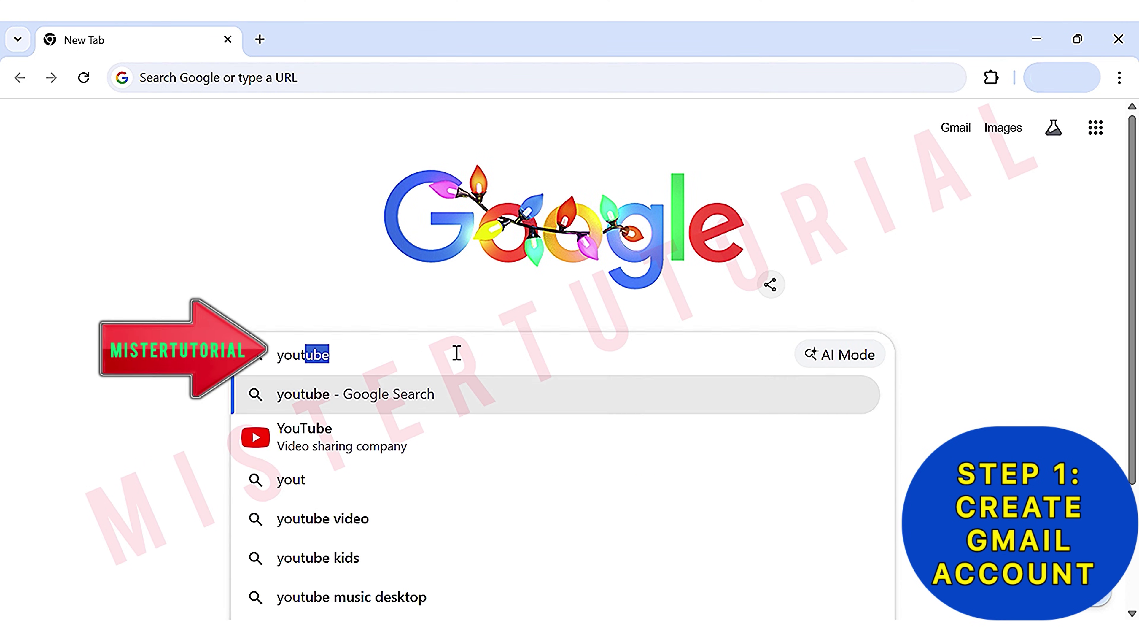
click(447, 401)
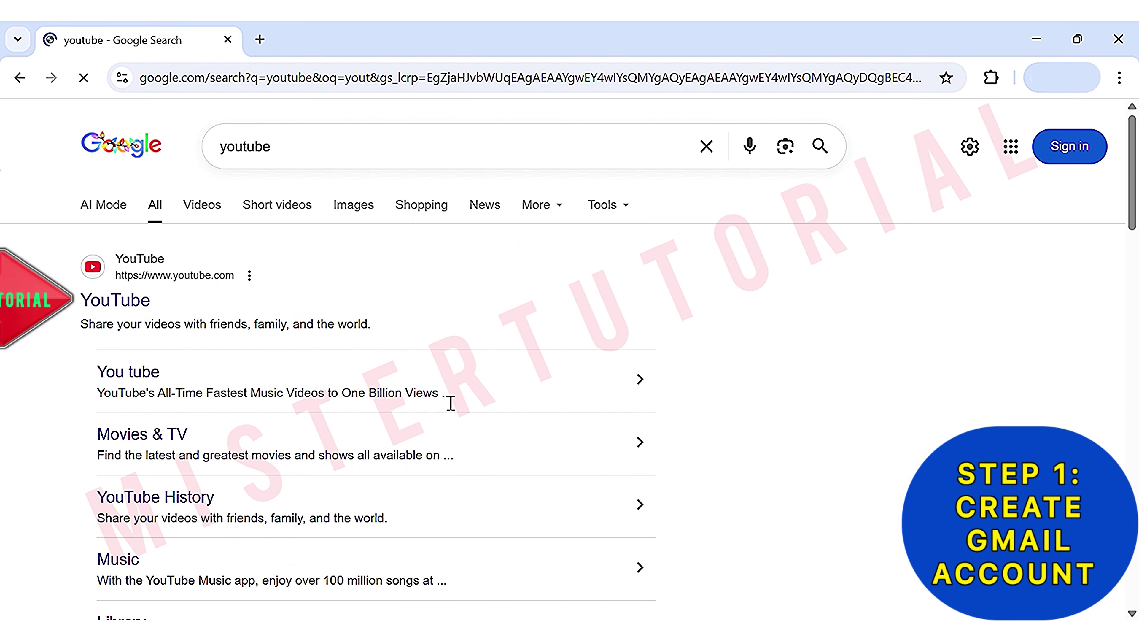
click(143, 307)
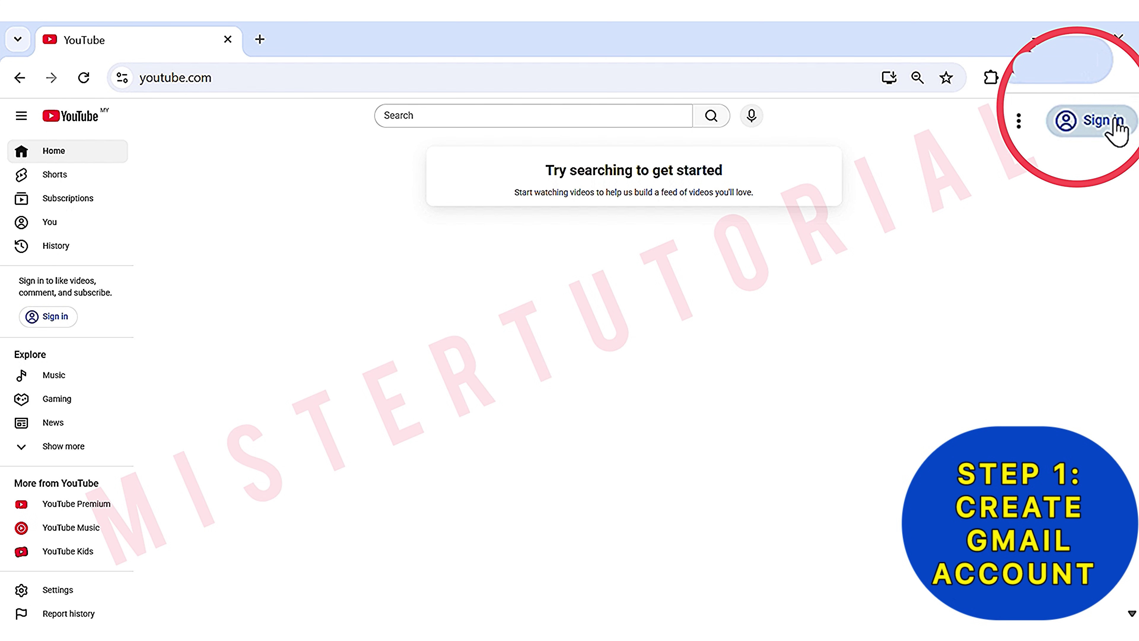
- From YouTube's Sign in, start a new Google account for work or my business
click(1117, 130)
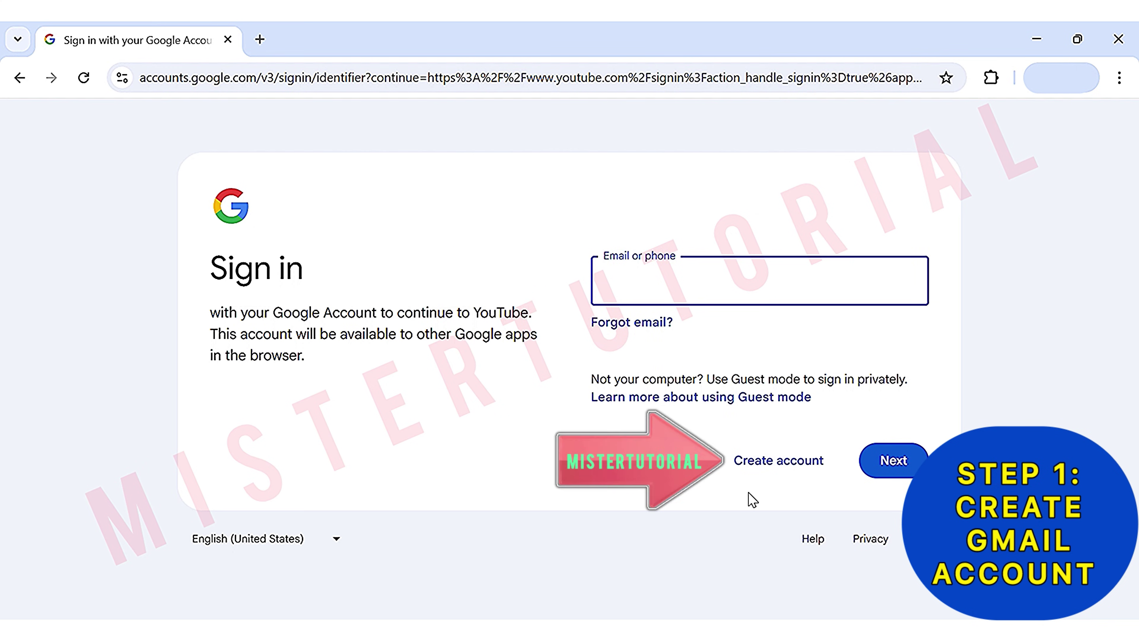
click(784, 468)
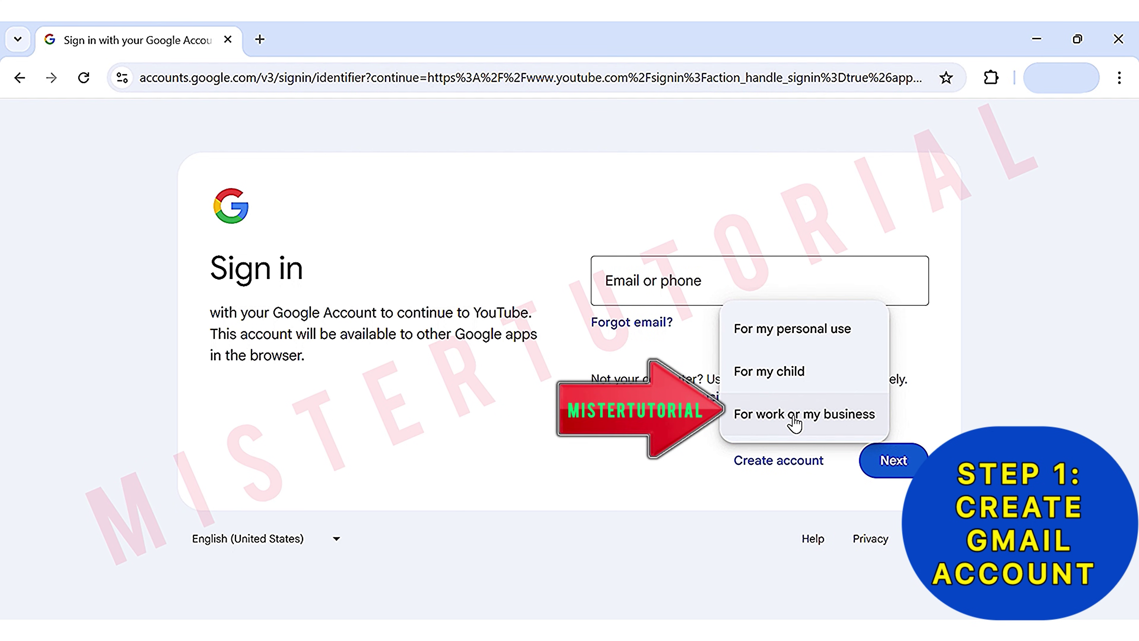
click(794, 416)
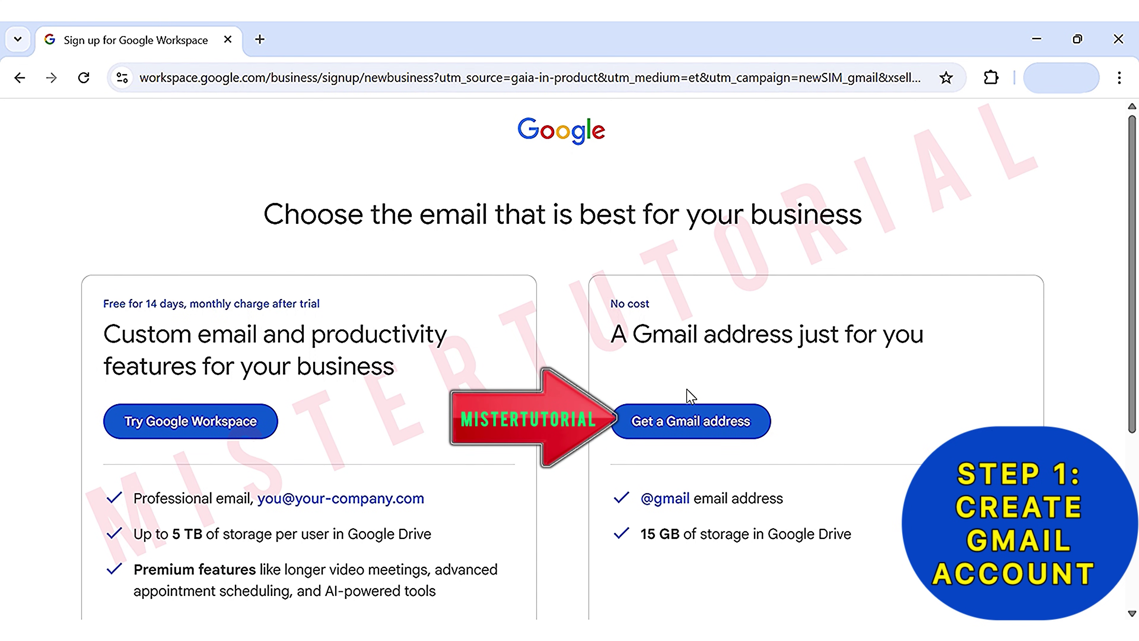
- Choose the free Gmail address option and enter the account's first and last name
click(704, 438)
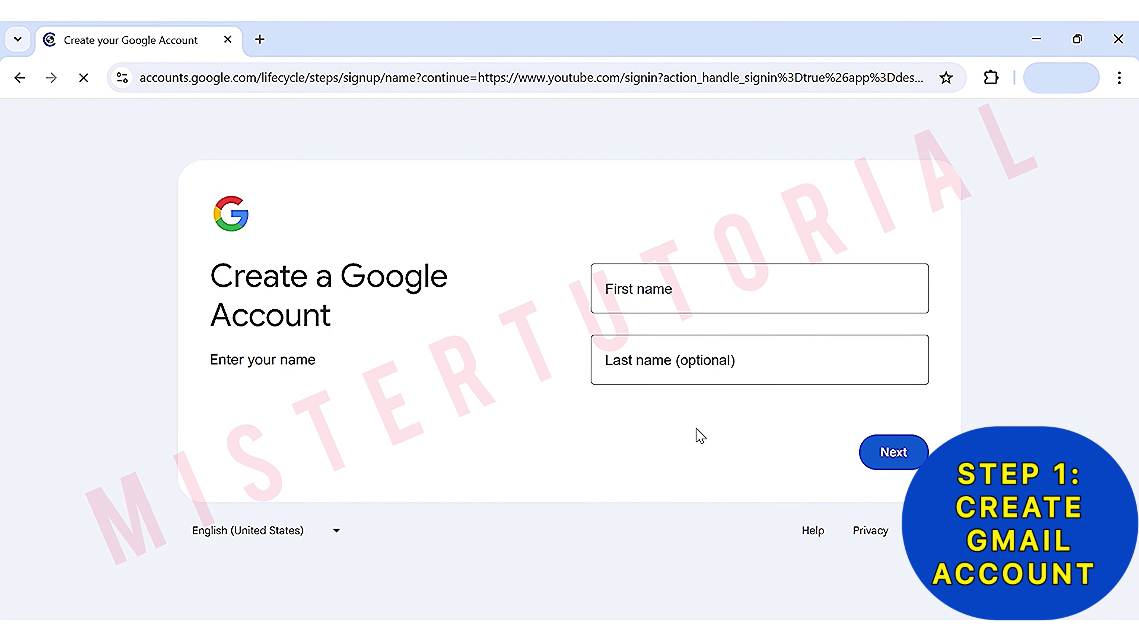
text(Easy)
click(710, 366)
text(Tech)
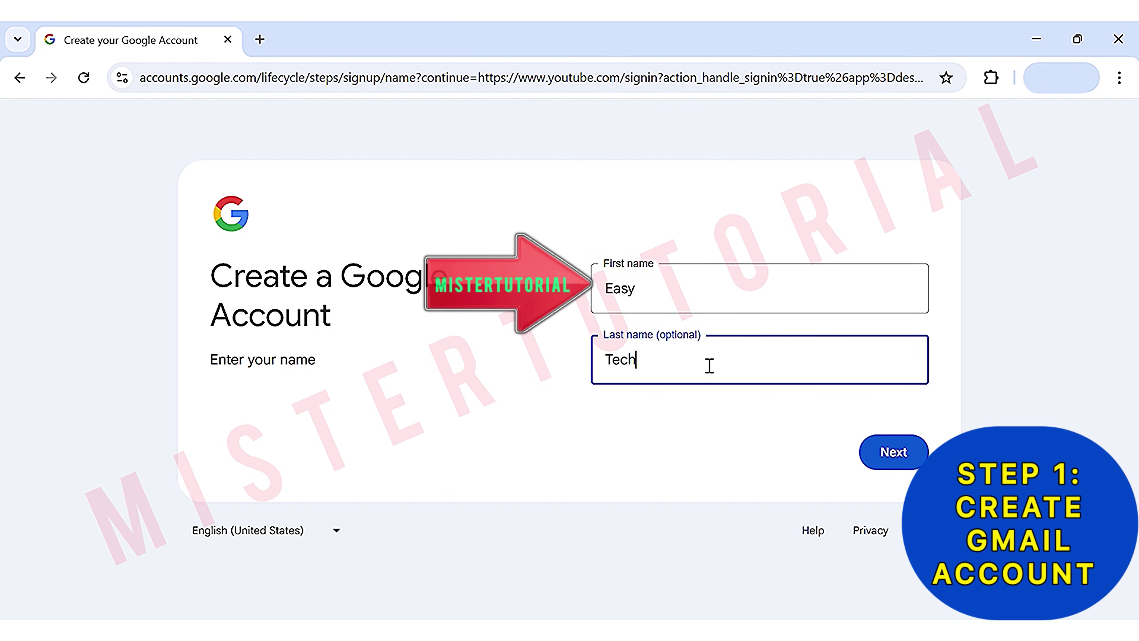
text( Steps)
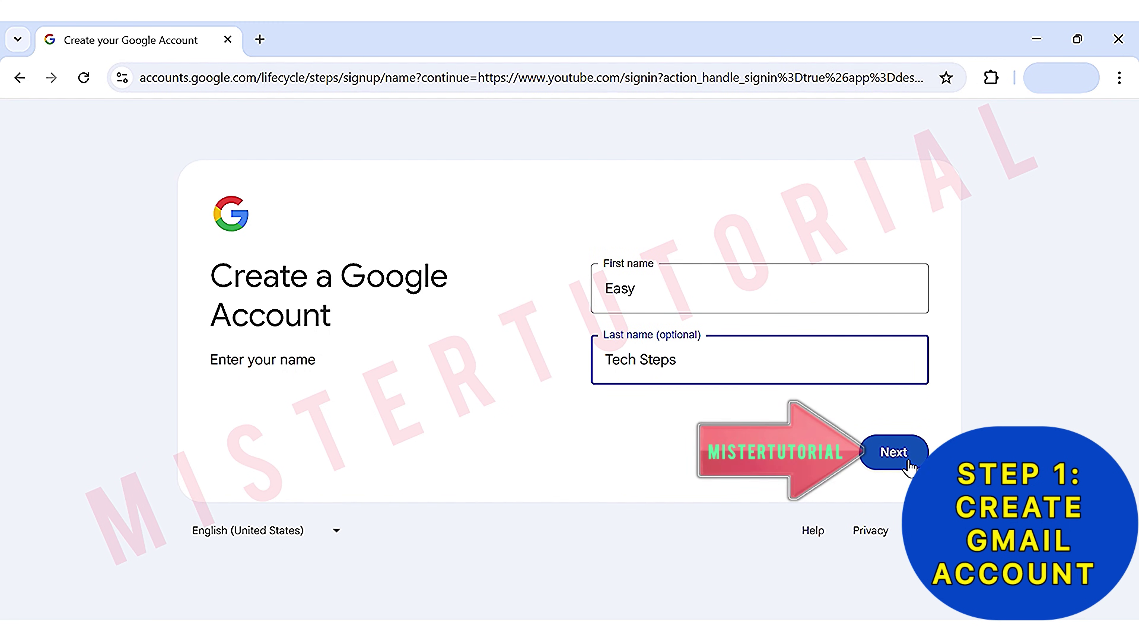
click(908, 467)
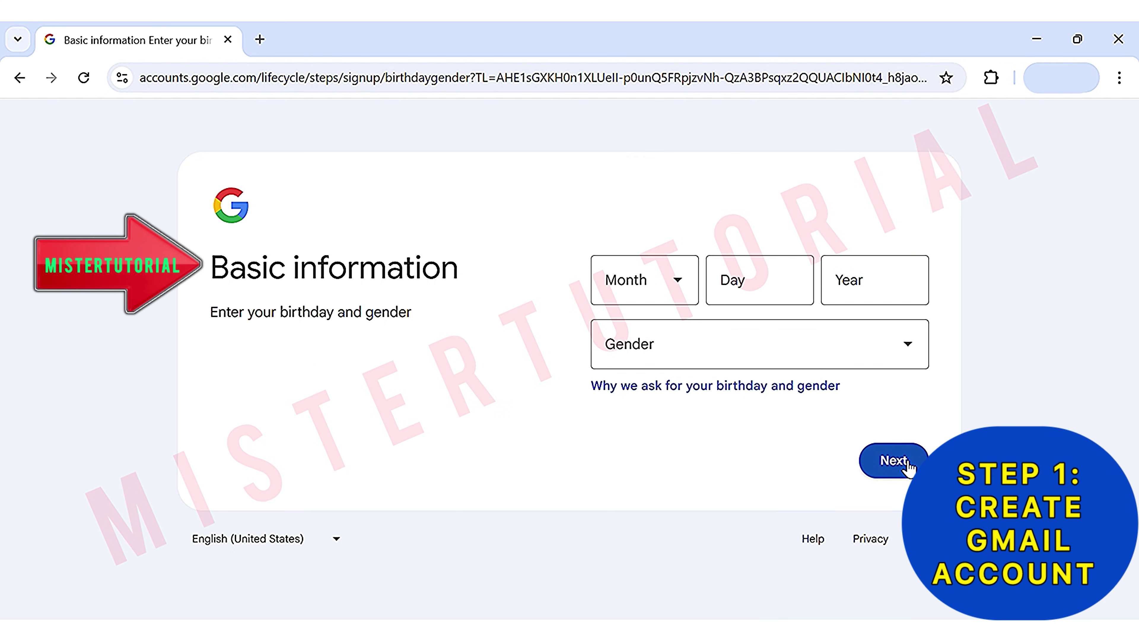
- Fill in the birth month, day and year and the gender, then continue
click(645, 280)
click(618, 461)
click(770, 295)
text(23)
key(Tab)
text(1998)
click(911, 350)
click(772, 438)
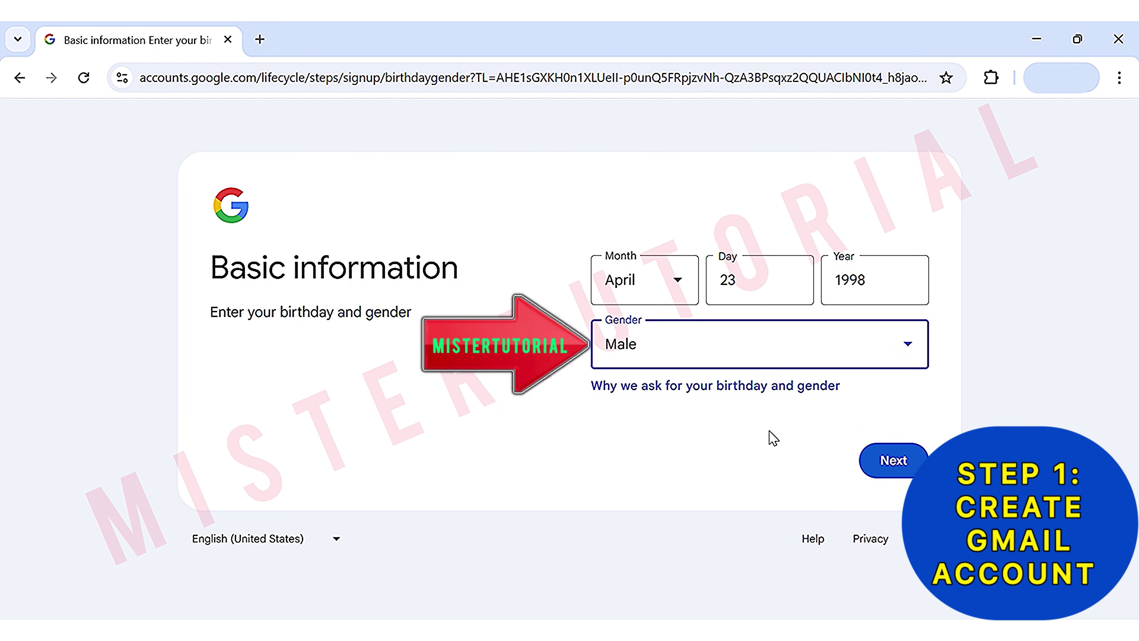
click(893, 460)
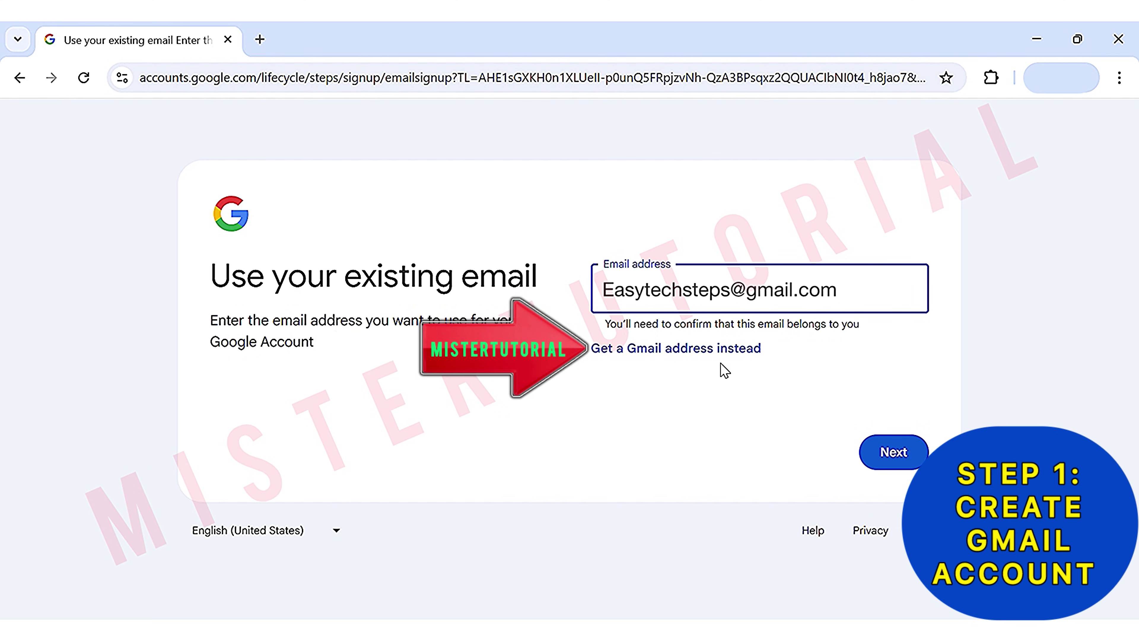
- Switch to getting a new Gmail address and enter a custom address of your own
click(690, 353)
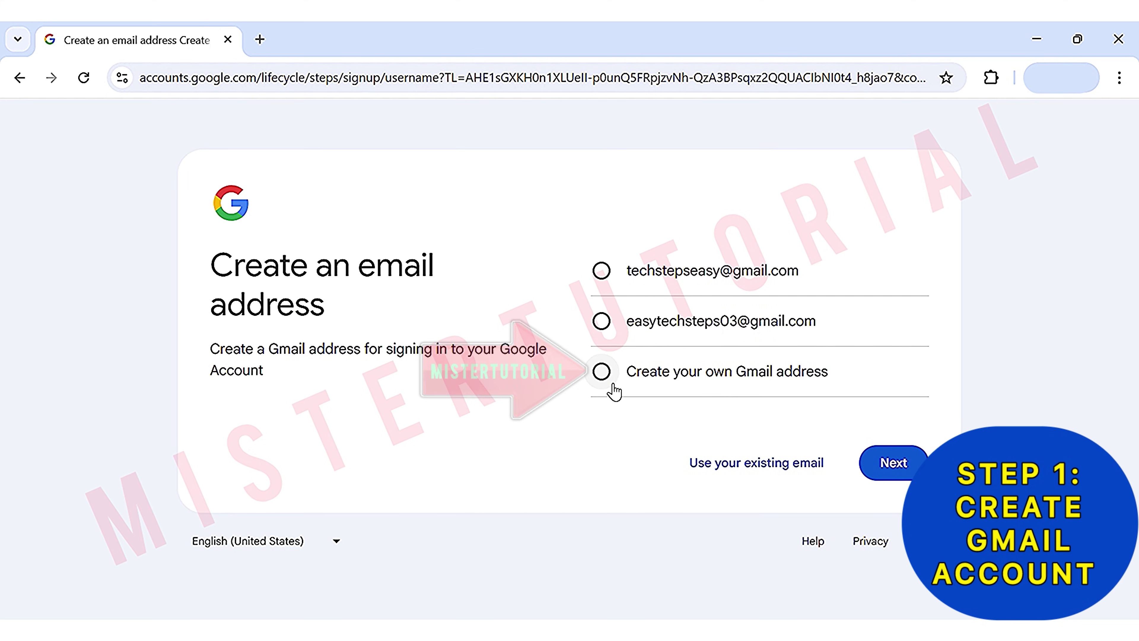
click(603, 371)
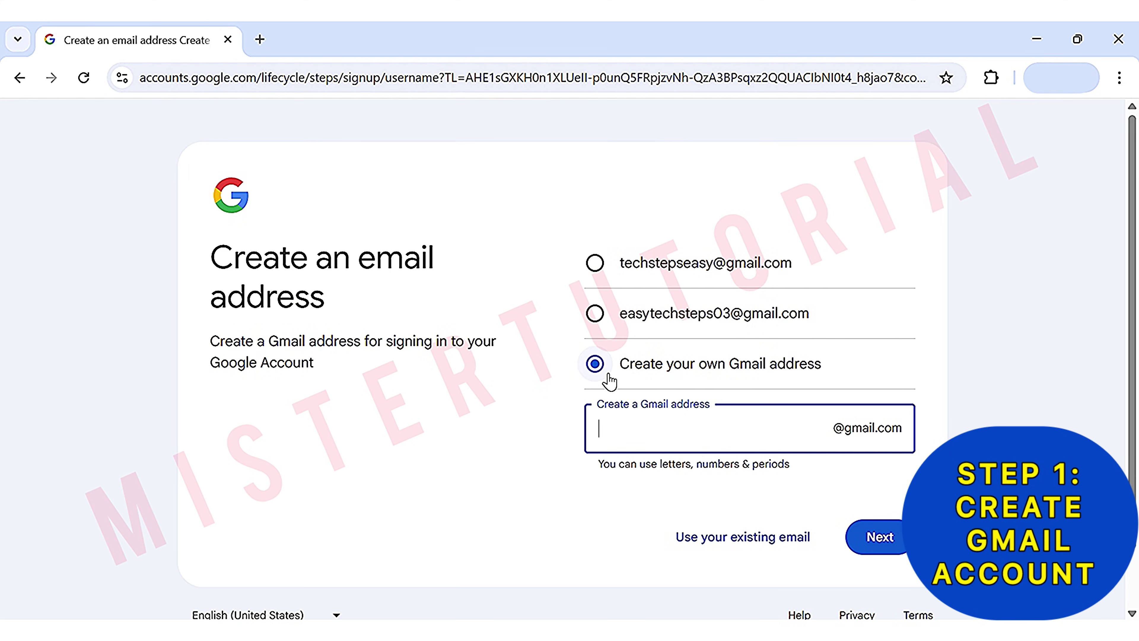
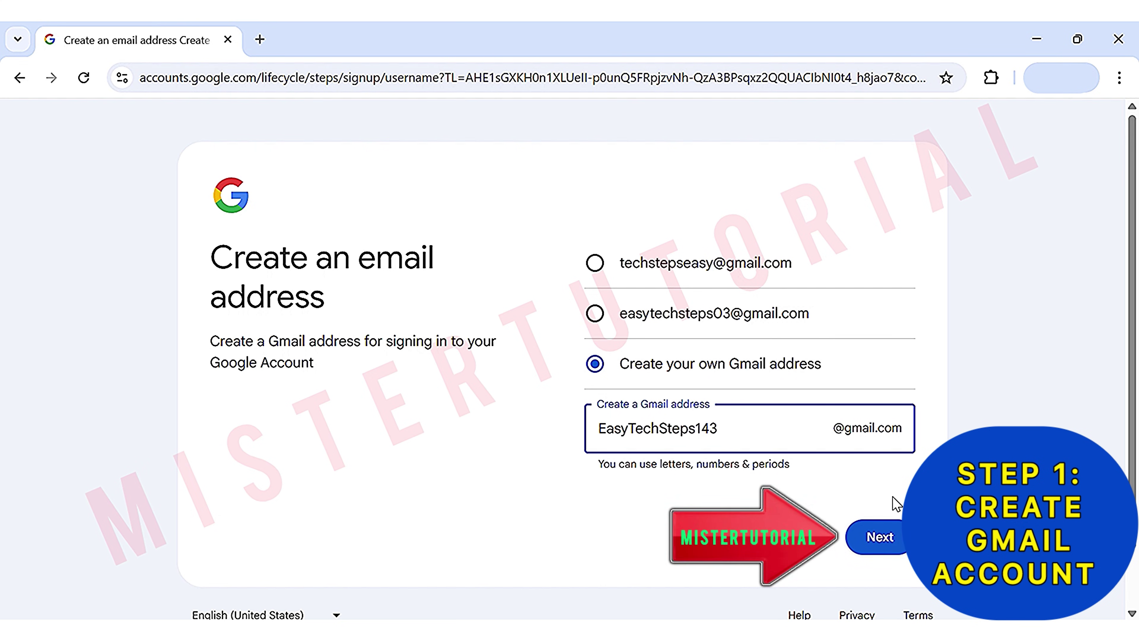
click(884, 544)
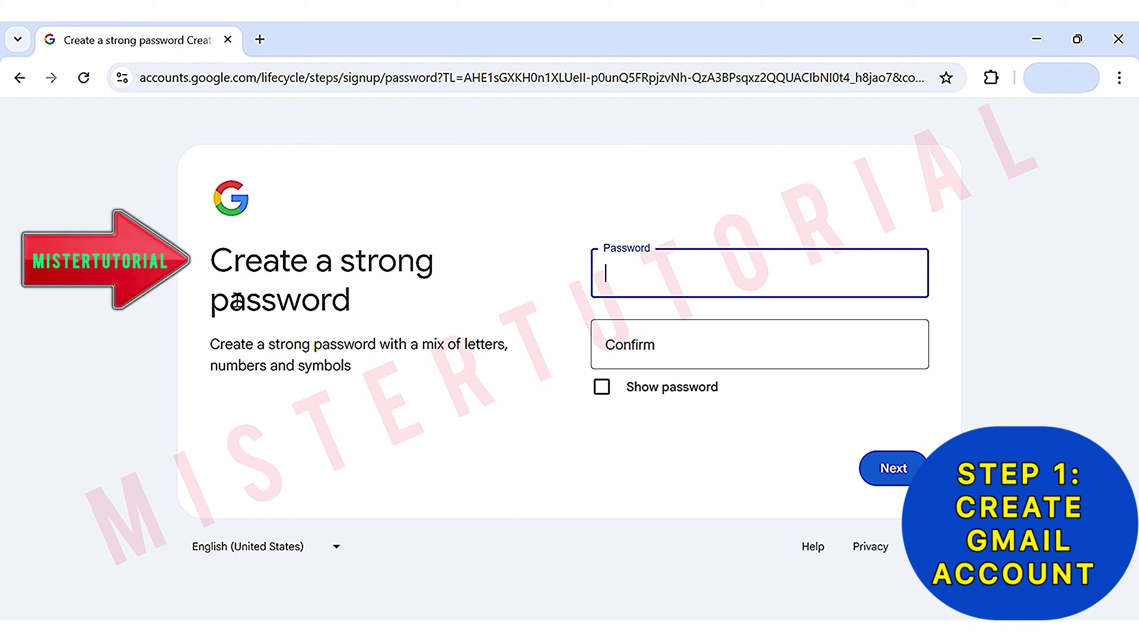
- Set and confirm the account password, then skip adding a recovery email
text(•••••••••••••••)
click(756, 359)
text(•••••••••••••••)
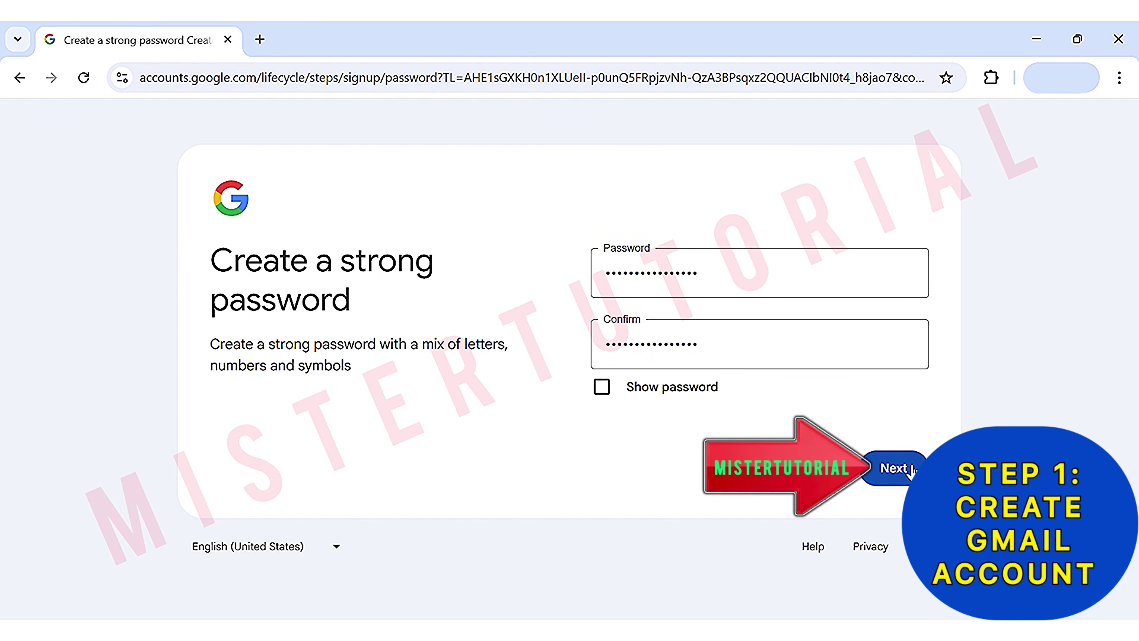
click(911, 471)
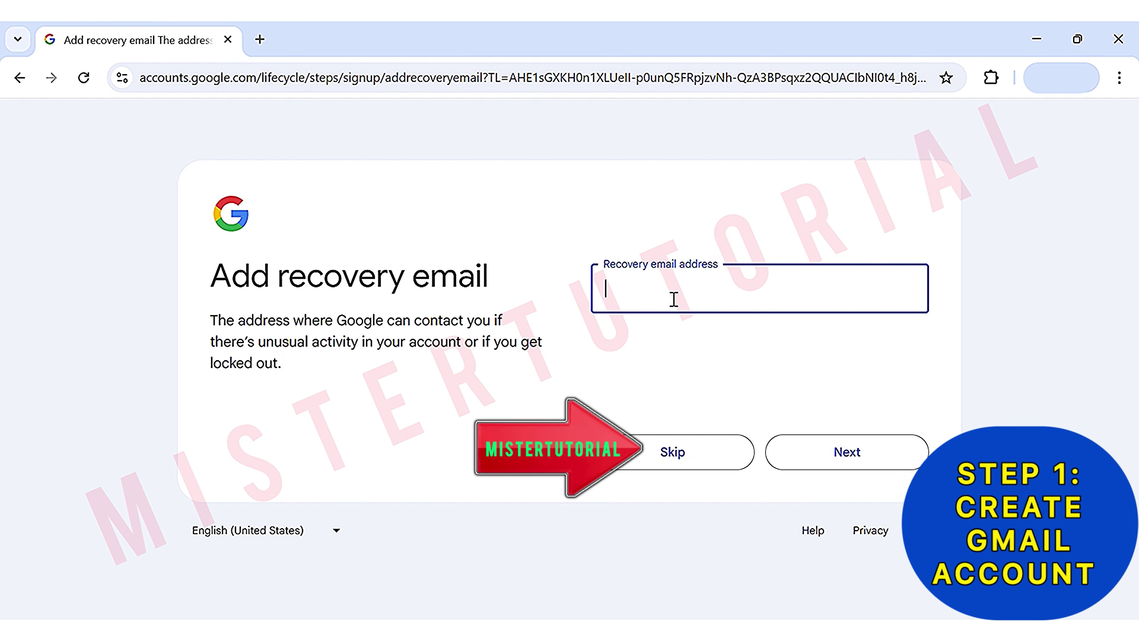
click(674, 454)
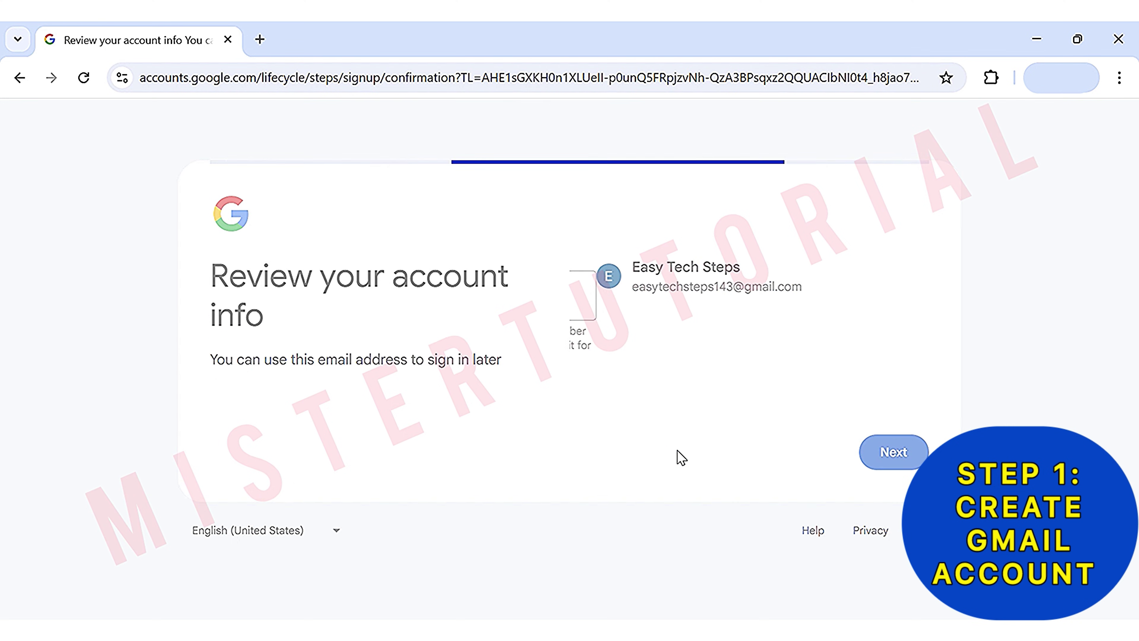
- Accept the reviewed account info and agree to the Privacy and Terms
click(896, 453)
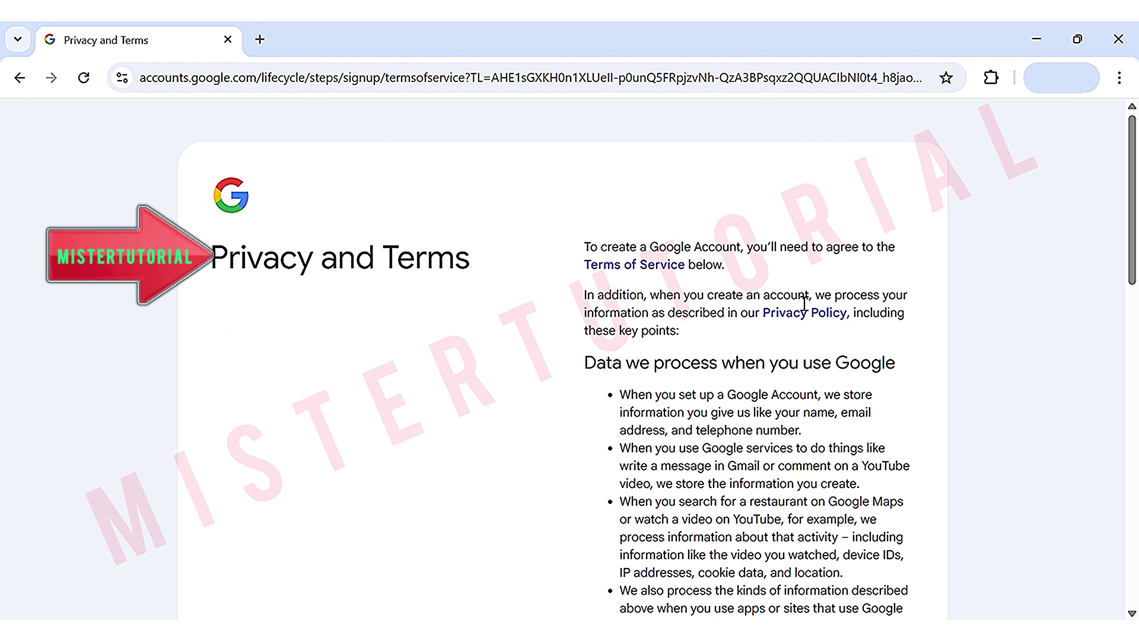
scroll(804, 304, down, 10)
scroll(804, 304, down, 8)
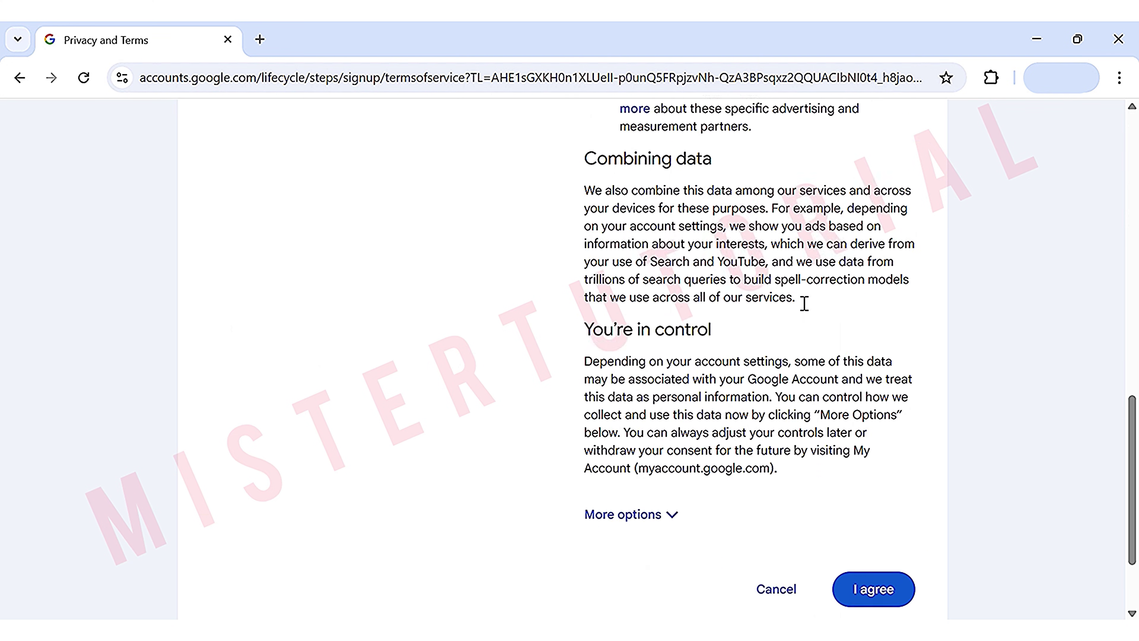
click(874, 471)
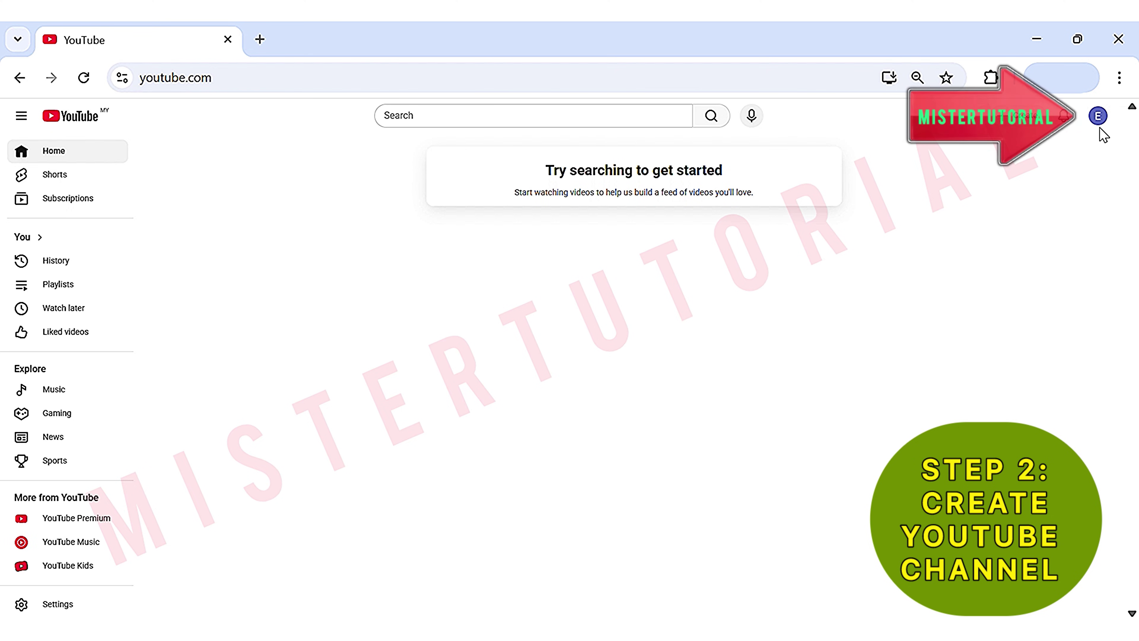
- Choose 'Create a channel' from the account avatar menu
click(1101, 117)
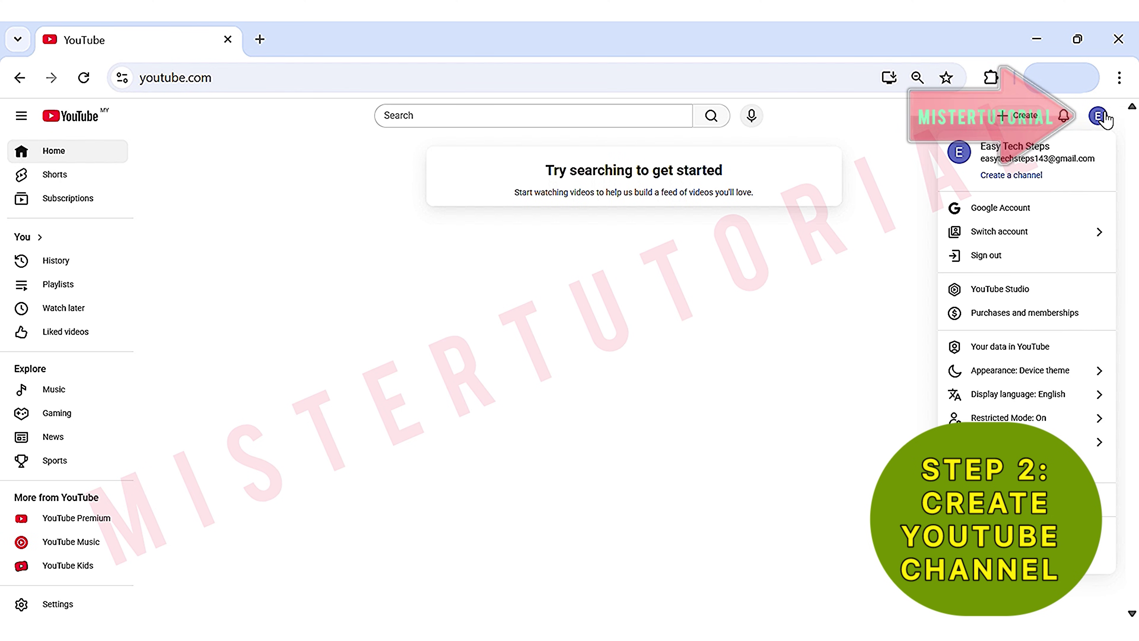
click(1013, 183)
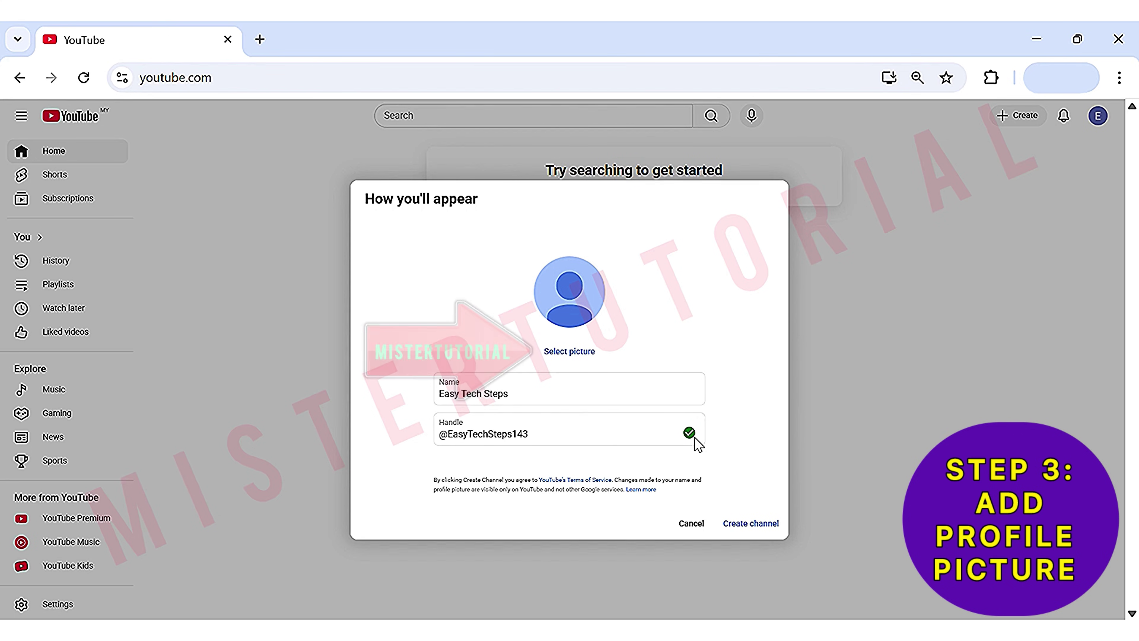
- Upload the Subway train picture from the computer, crop it, and create the channel
click(590, 354)
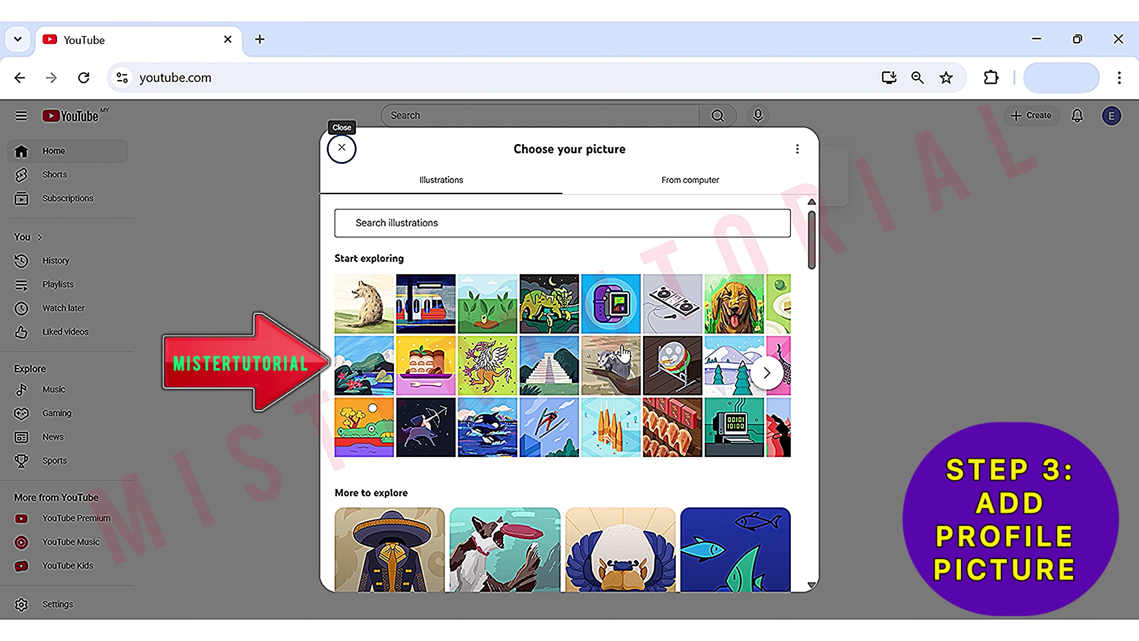
scroll(623, 355, down, 10)
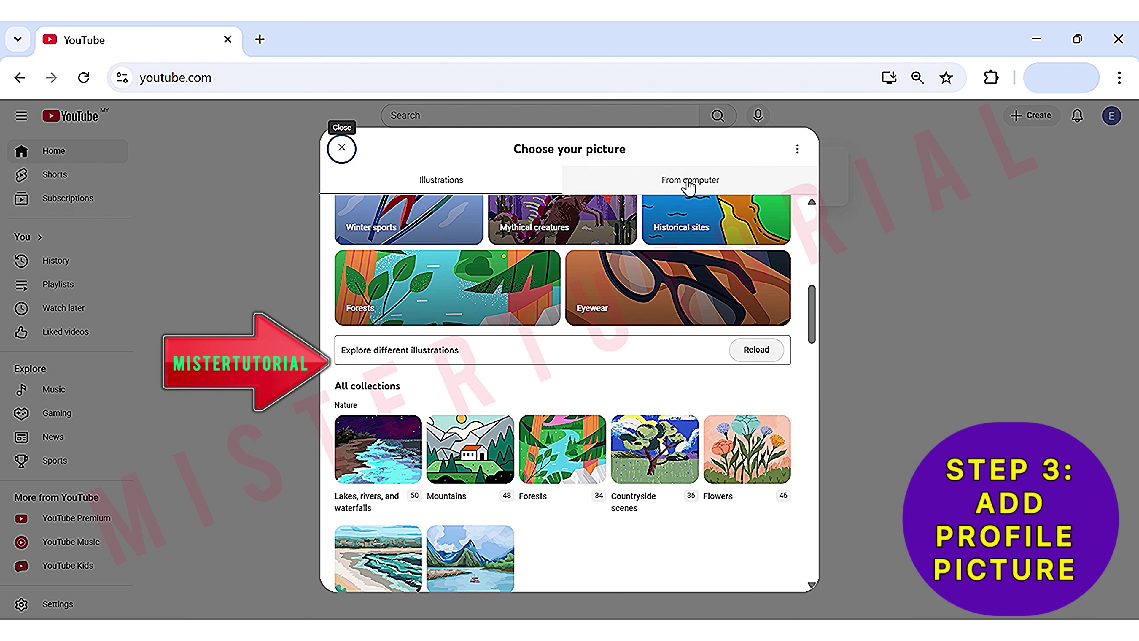
click(702, 184)
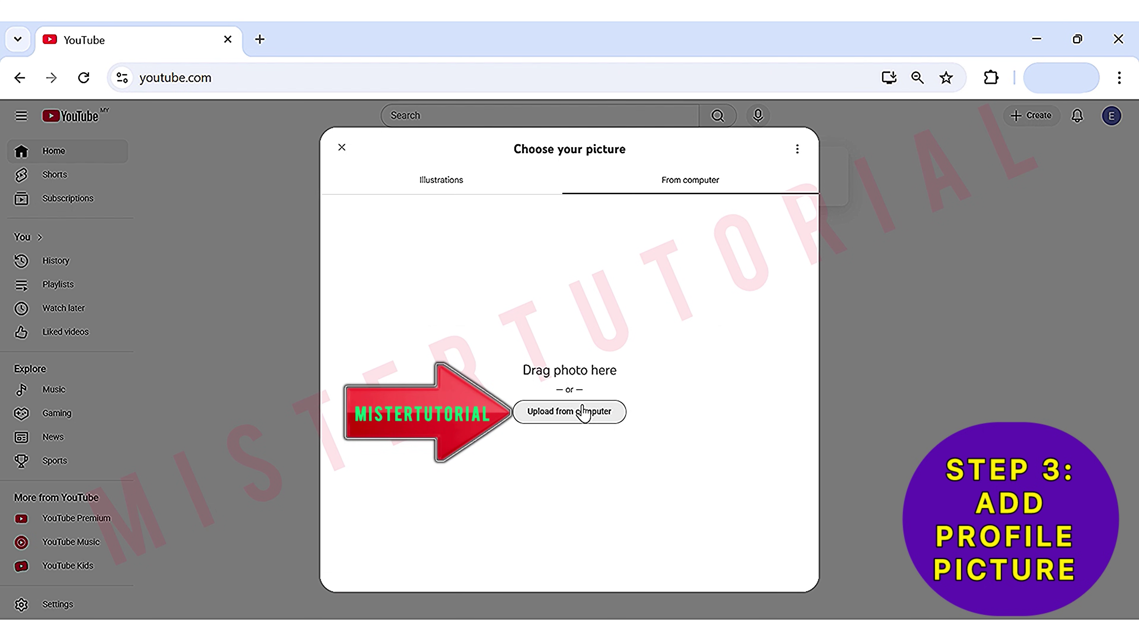
click(582, 416)
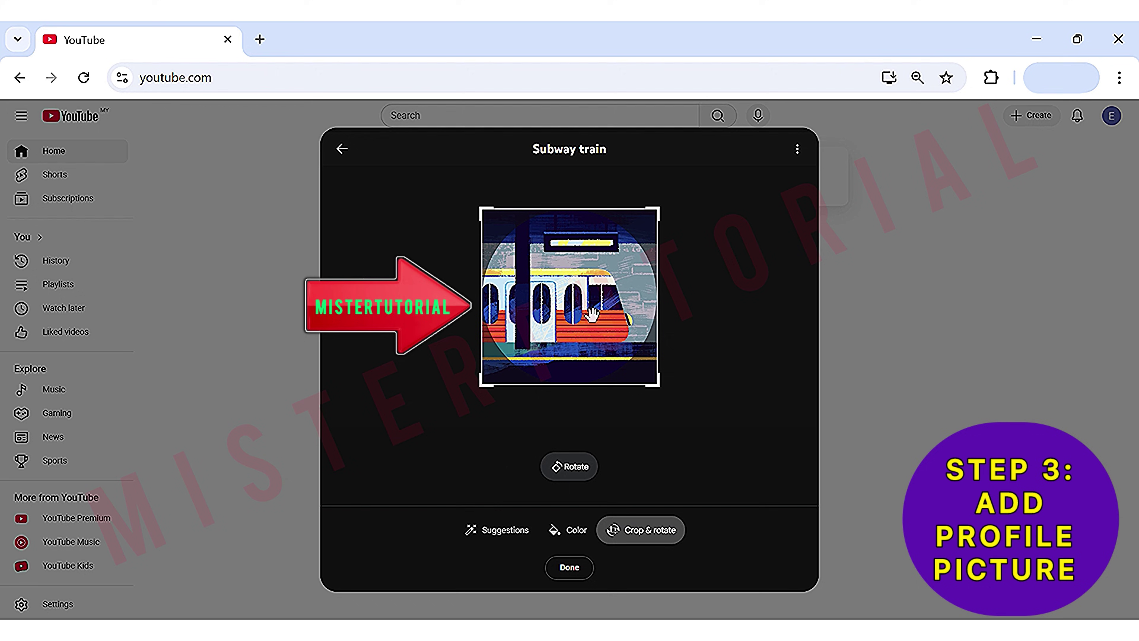
drag(503, 230, 463, 244)
drag(561, 218, 561, 228)
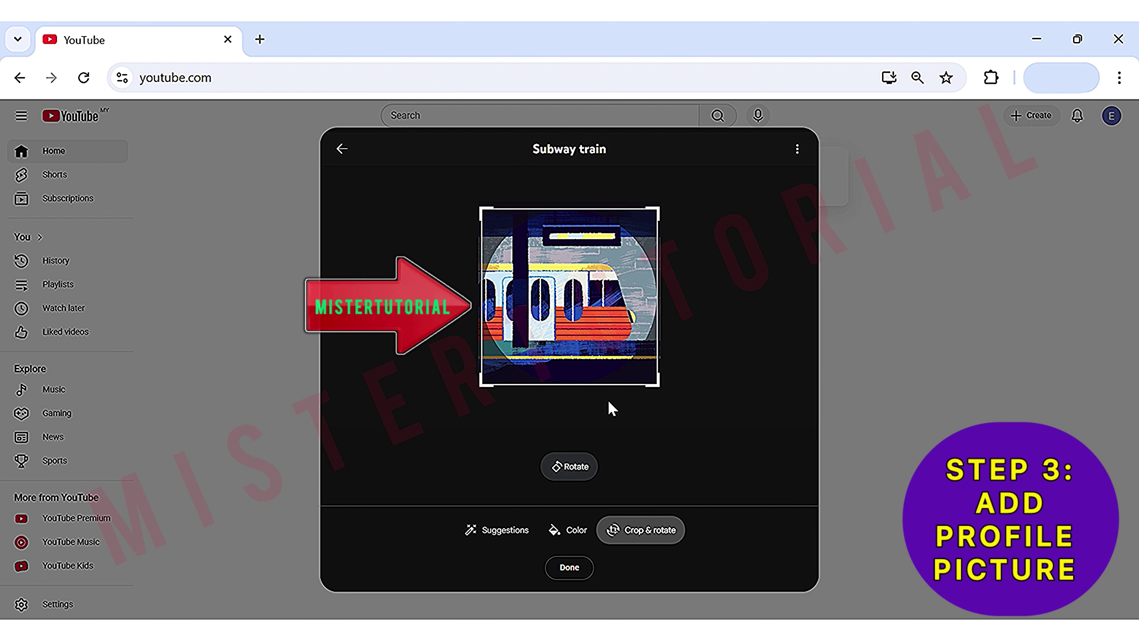
click(568, 568)
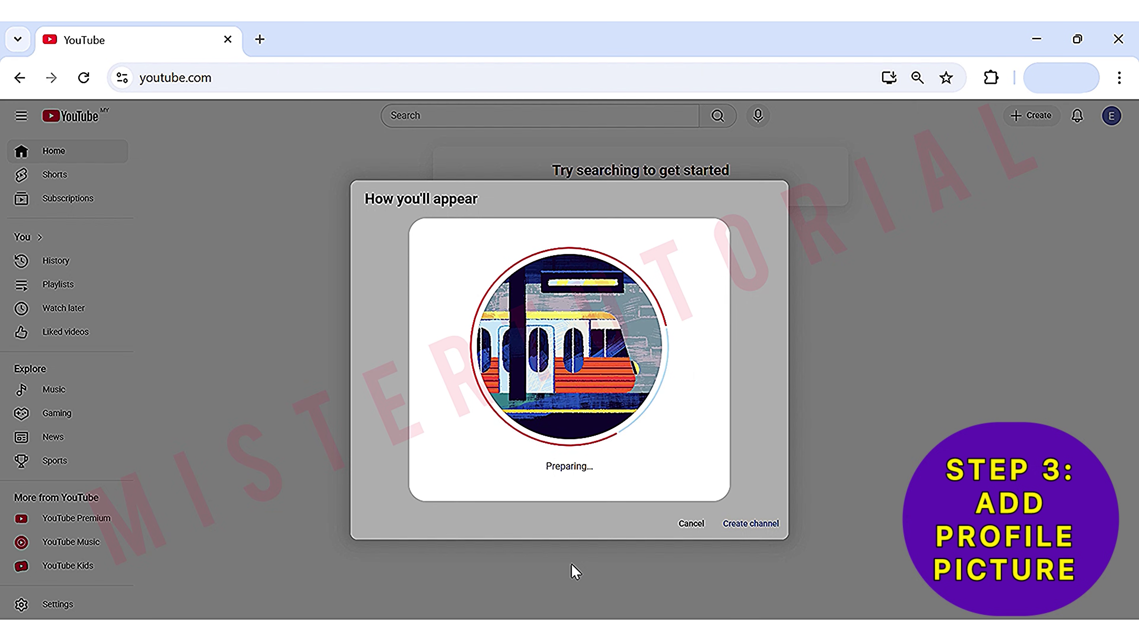
click(751, 523)
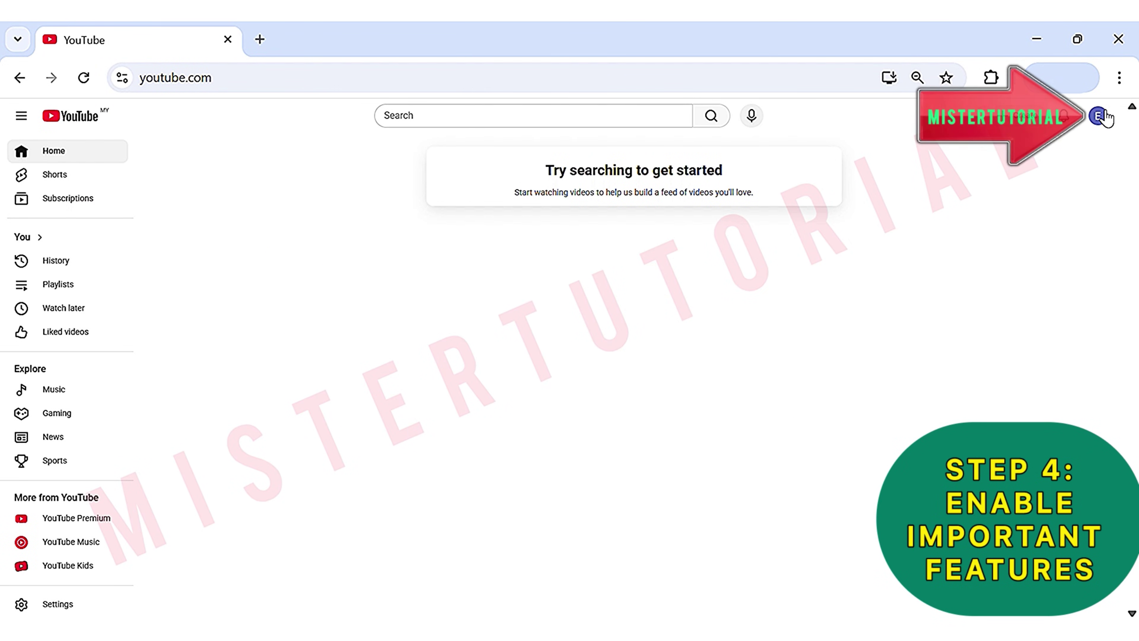
- Open YouTube Studio from the profile avatar's account menu
click(1100, 116)
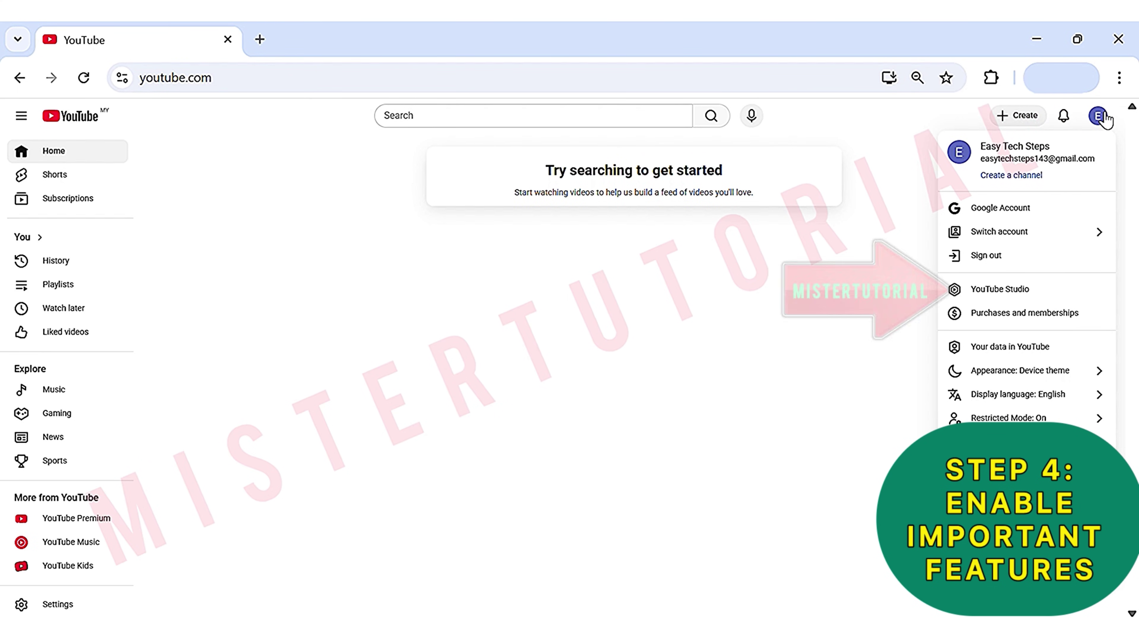
click(1000, 289)
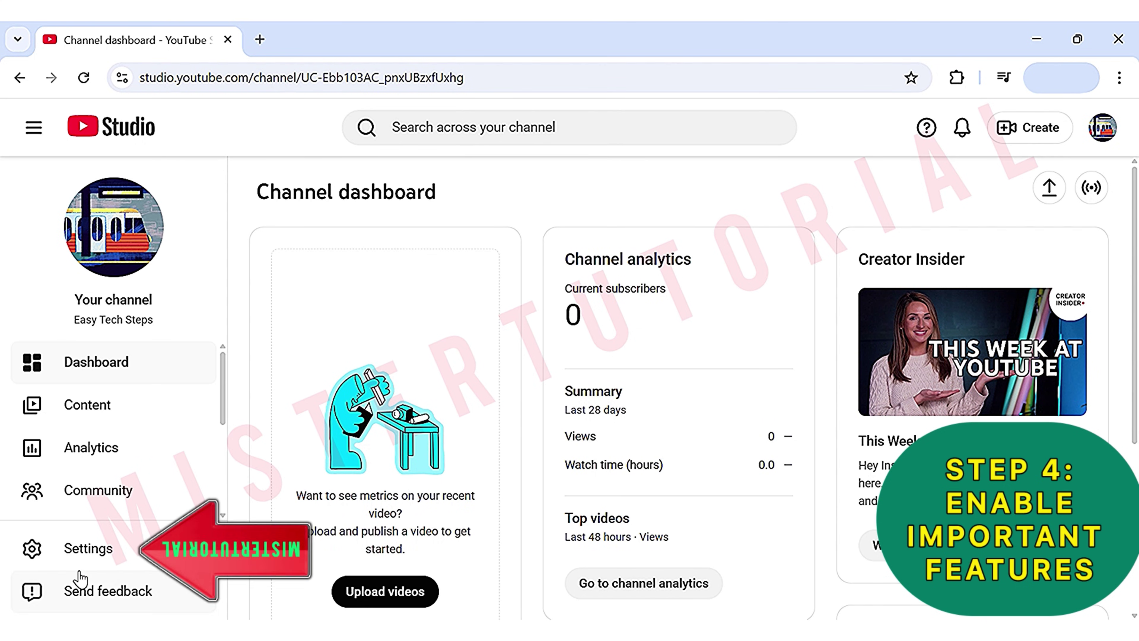
- Open Settings > Channel > Feature eligibility and expand the Intermediate features details
click(112, 553)
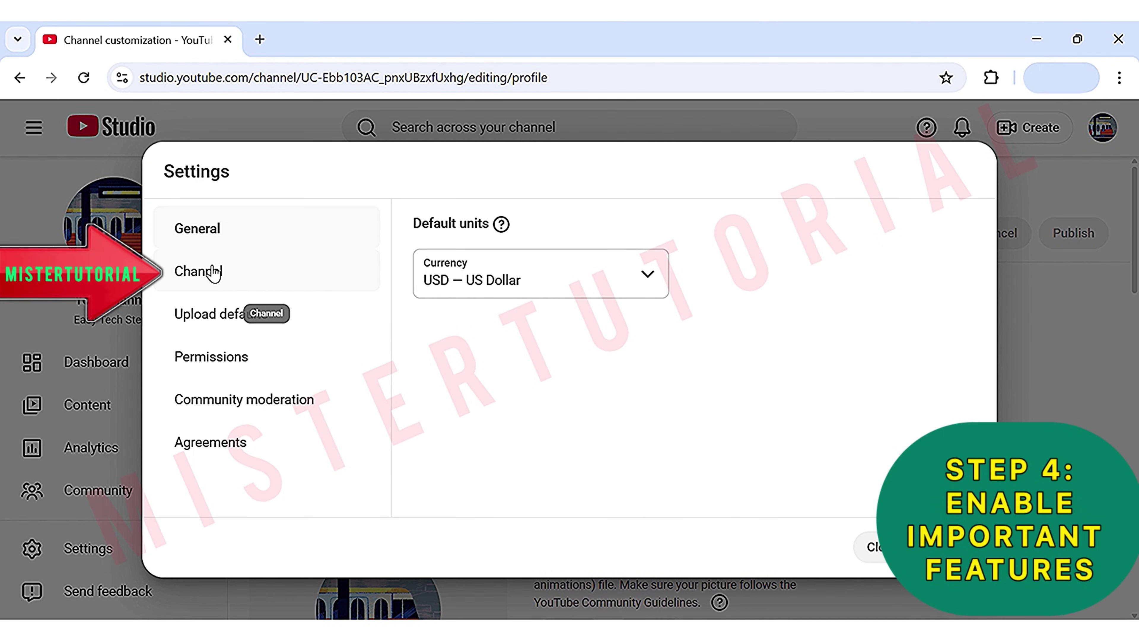
click(214, 272)
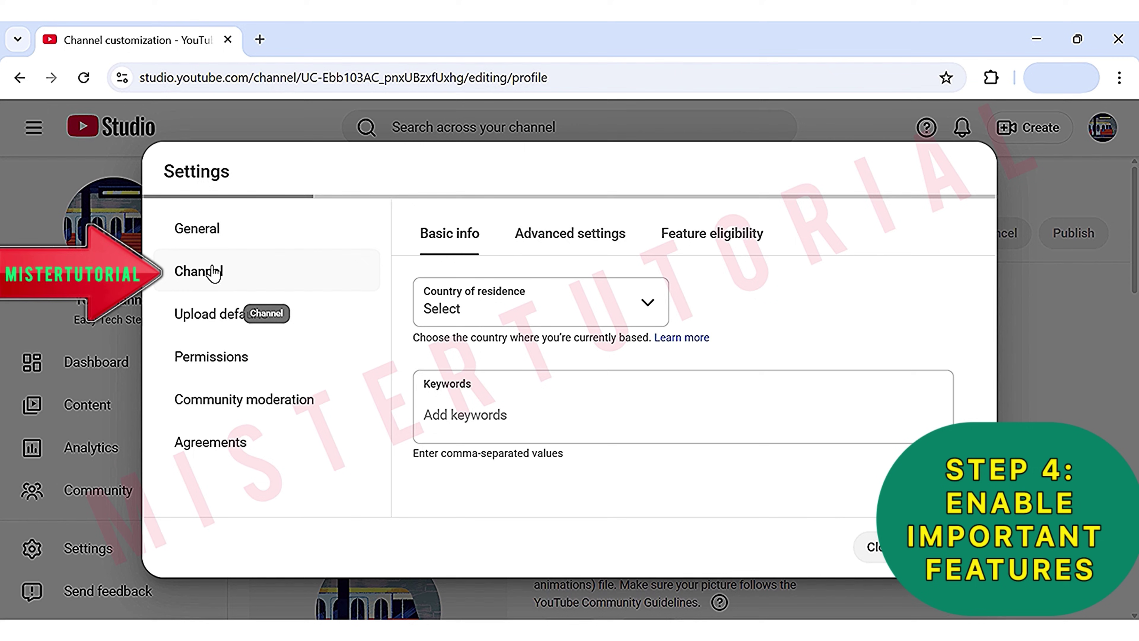
click(721, 242)
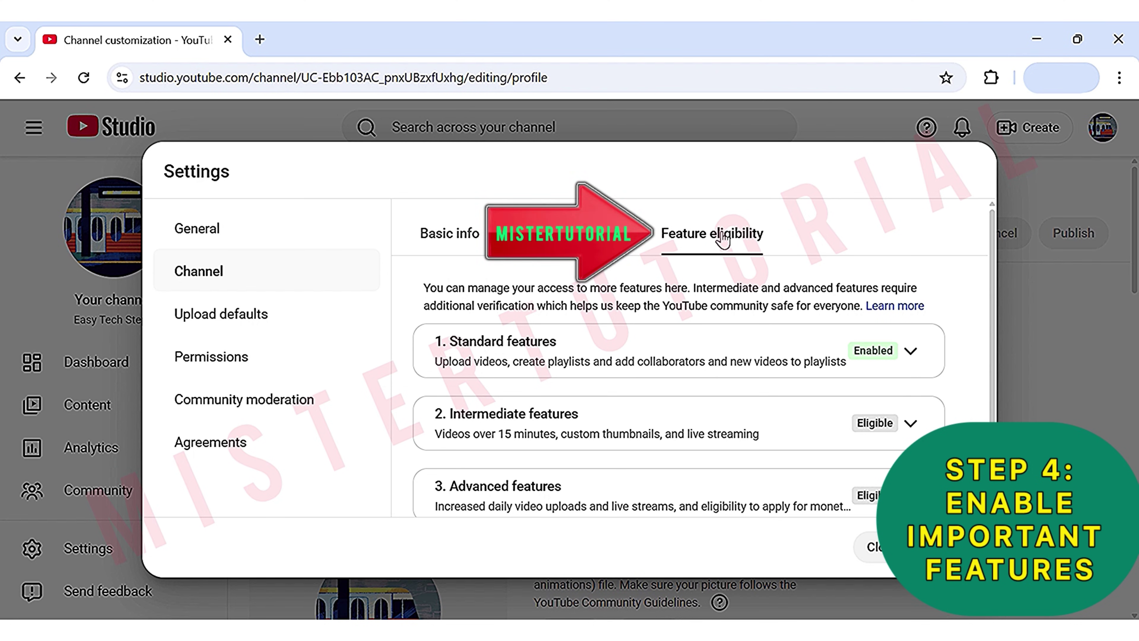
scroll(787, 348, down, 1)
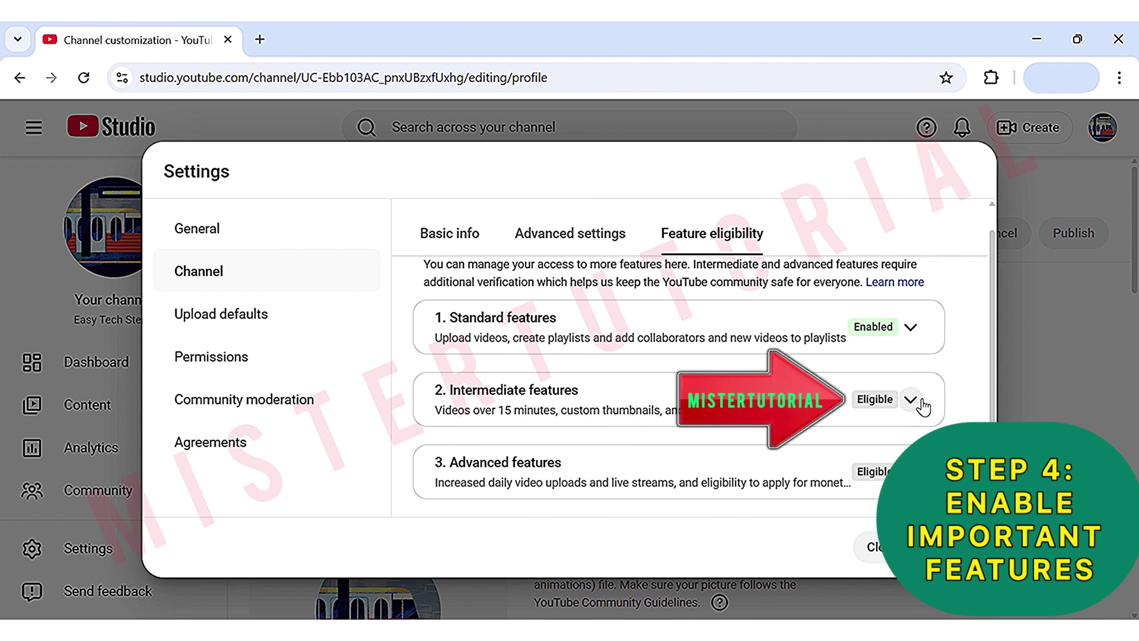
click(911, 399)
scroll(920, 402, down, 3)
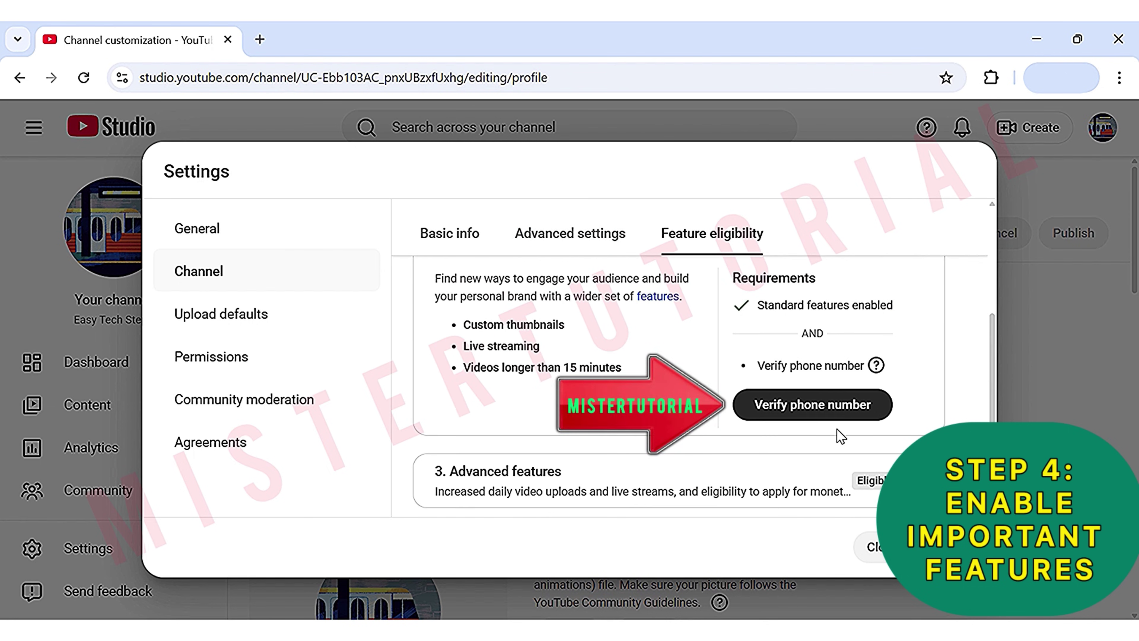
- Enter the channel's phone number, request a text code, and submit the 6-digit verification code
click(836, 409)
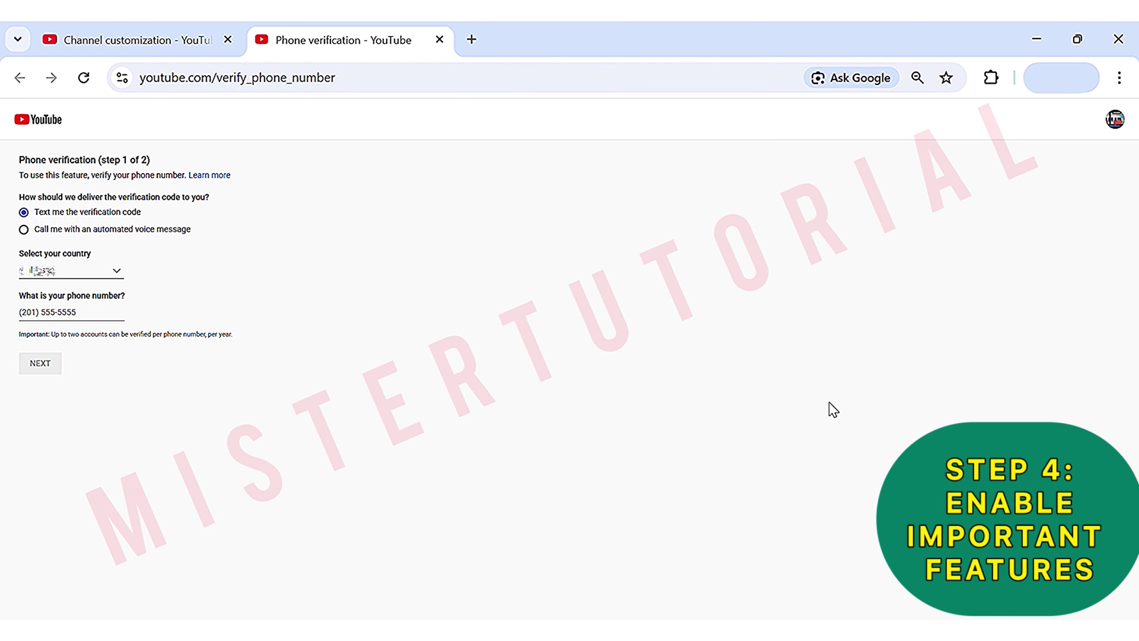
click(55, 319)
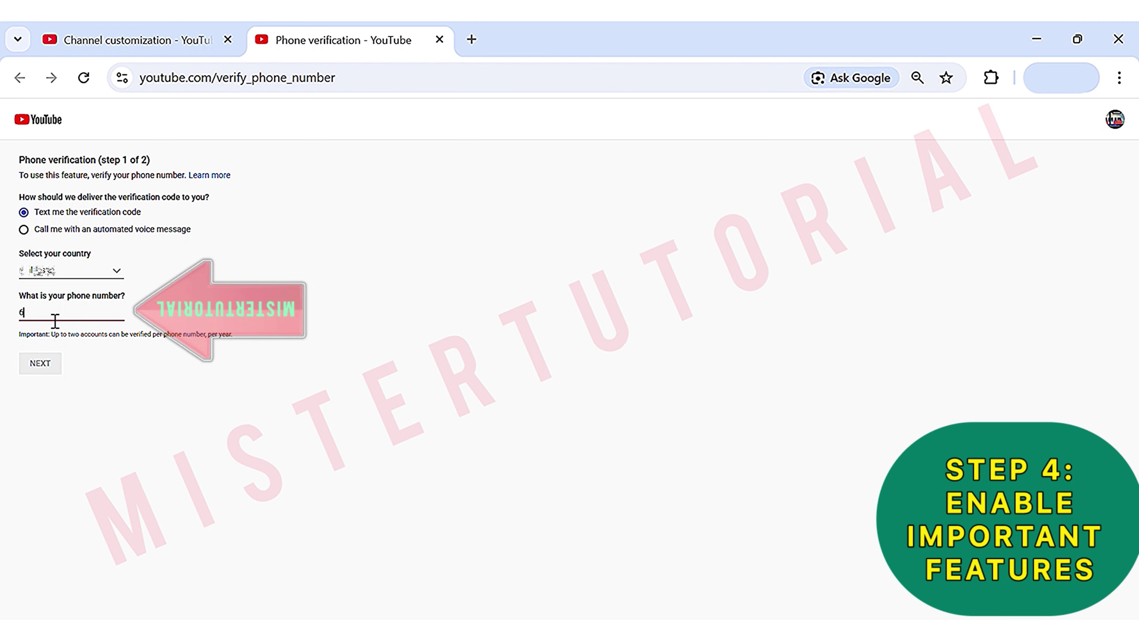
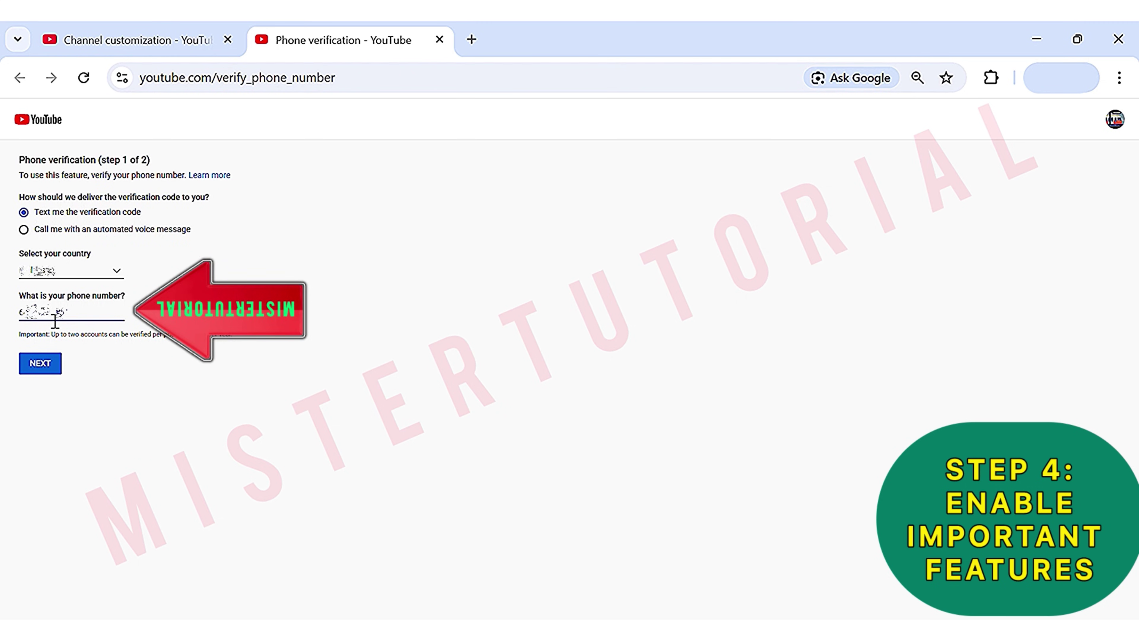
click(42, 363)
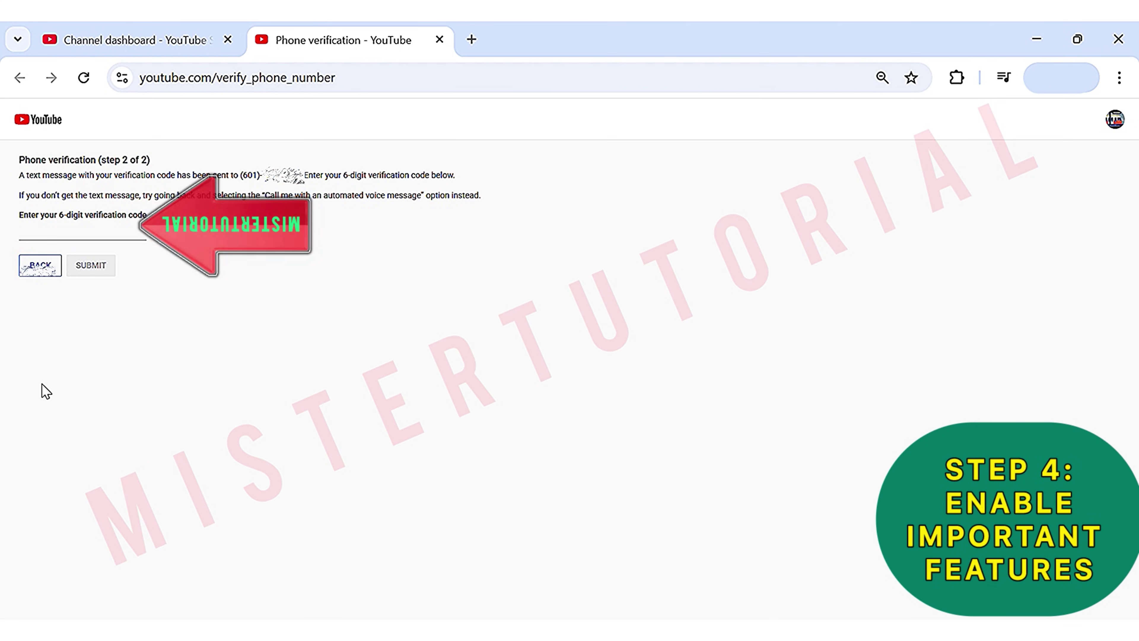
click(76, 232)
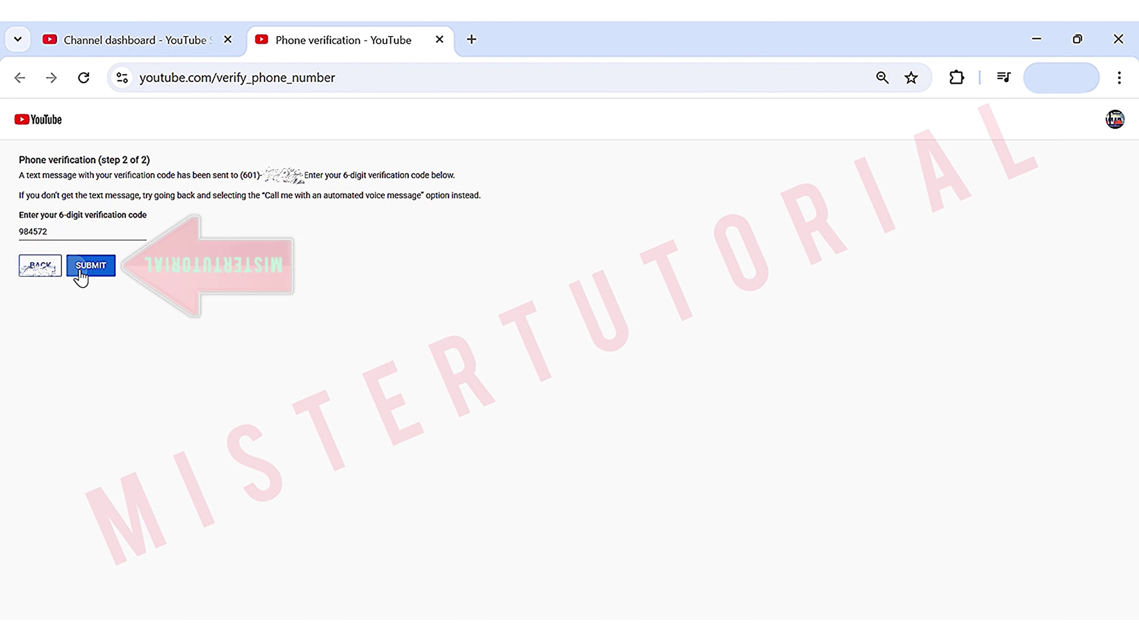
click(80, 270)
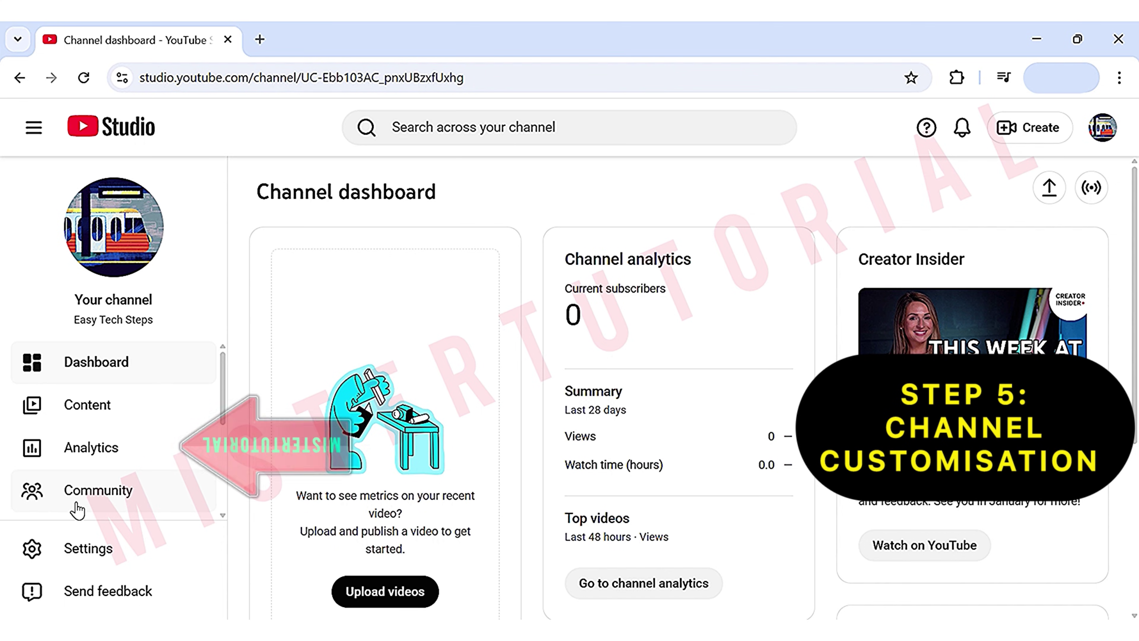
- Scroll down the Studio sidebar and open Customization to reach the Profile settings
scroll(77, 510, down, 2)
scroll(77, 509, down, 2)
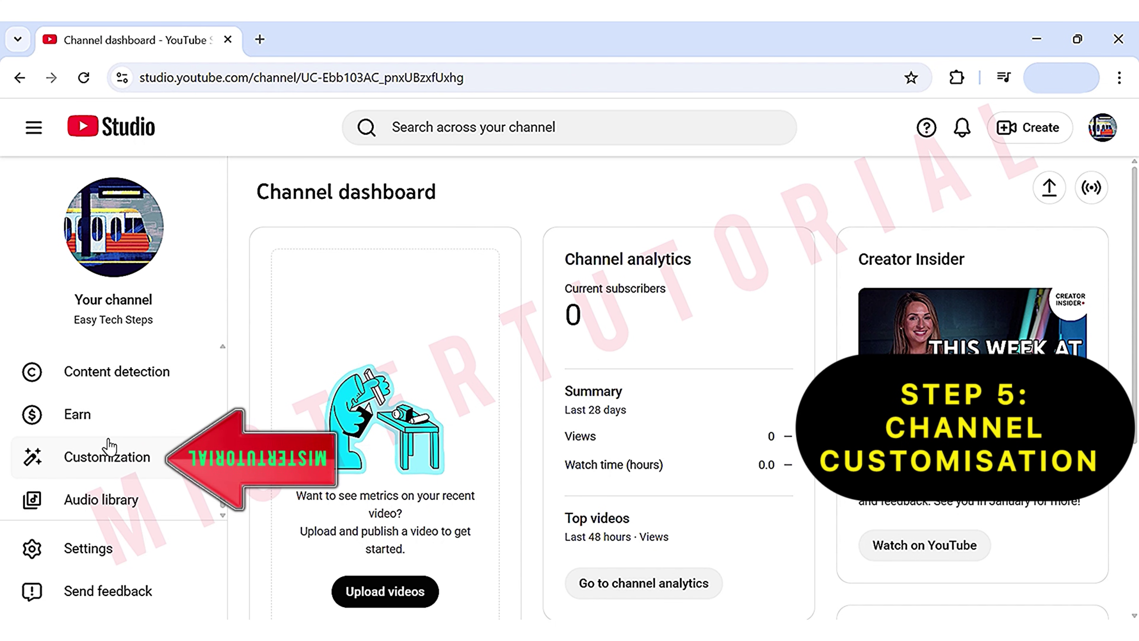
click(133, 457)
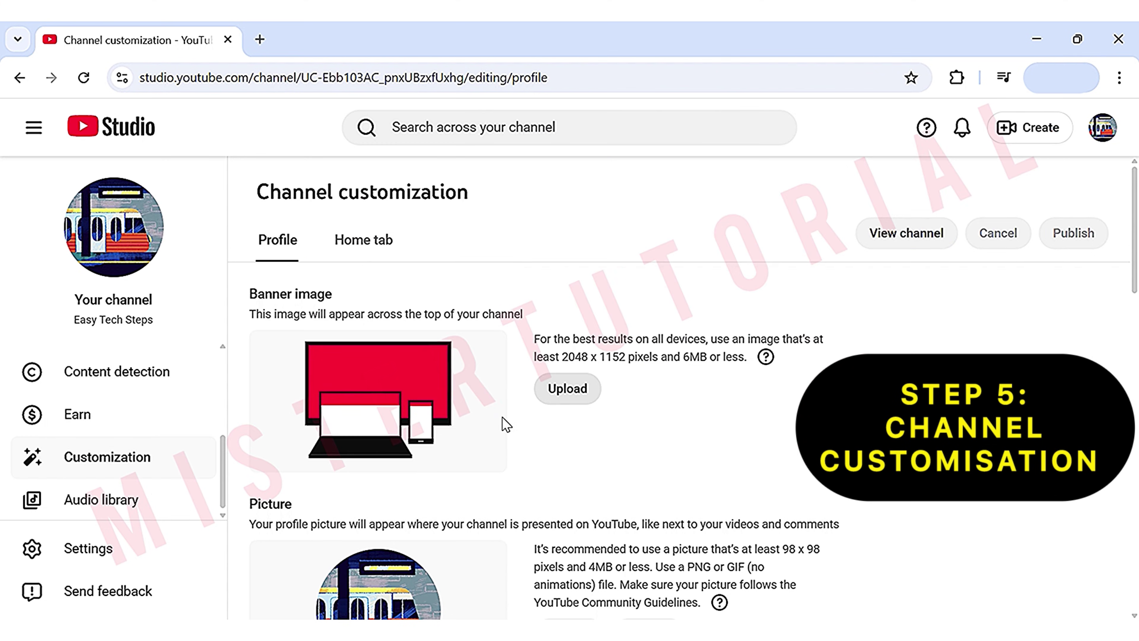
scroll(504, 425, down, 5)
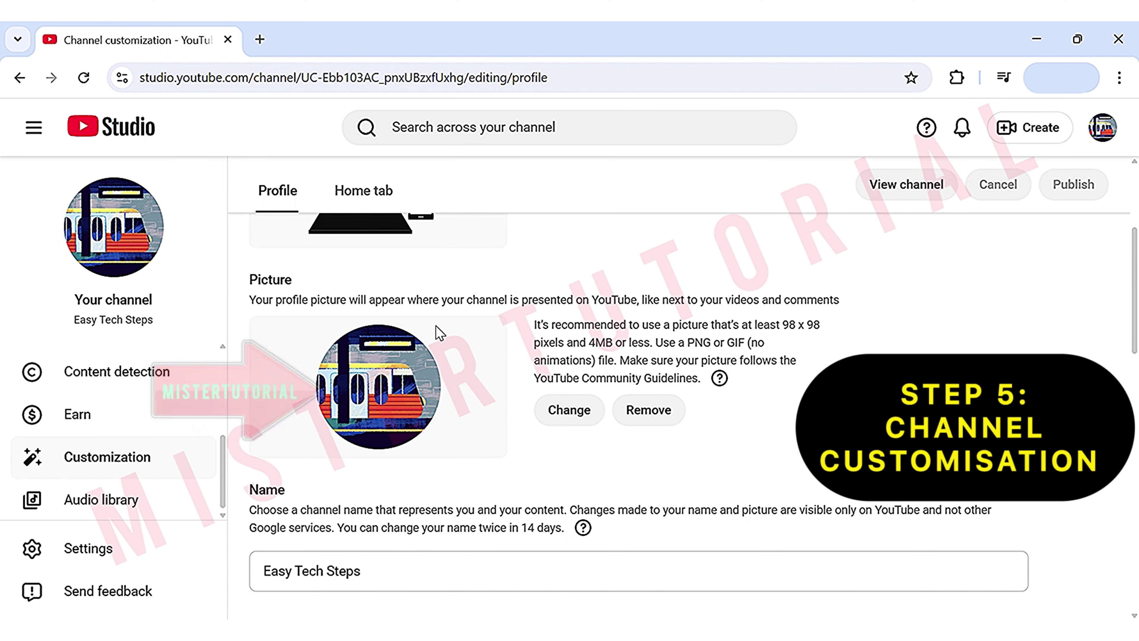
scroll(359, 438, down, 3)
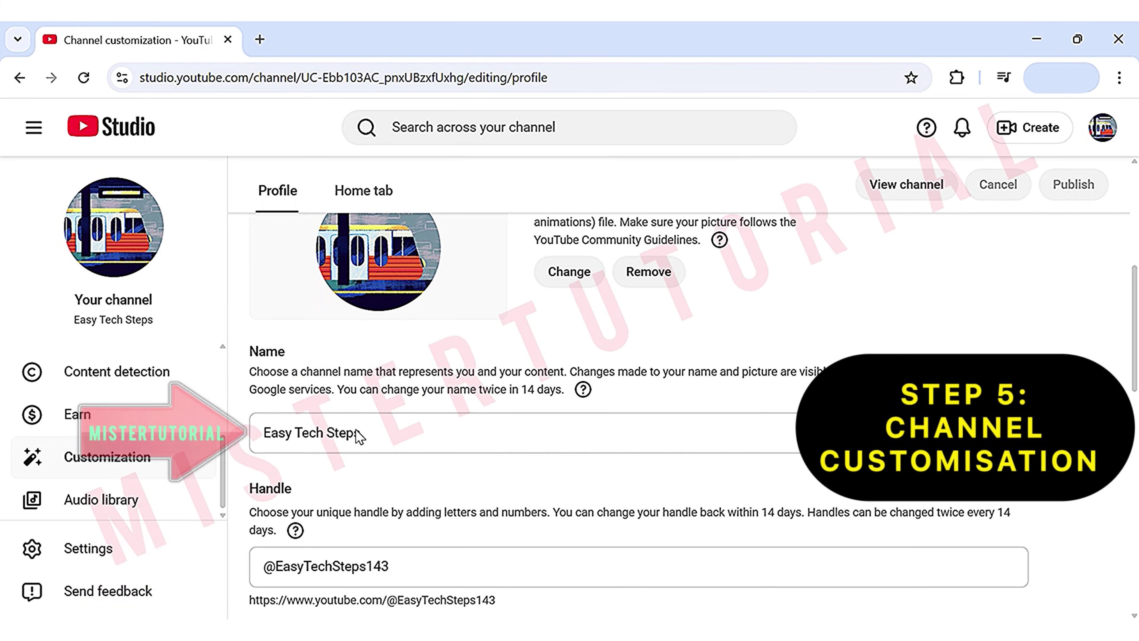
scroll(359, 437, down, 1)
scroll(359, 438, down, 7)
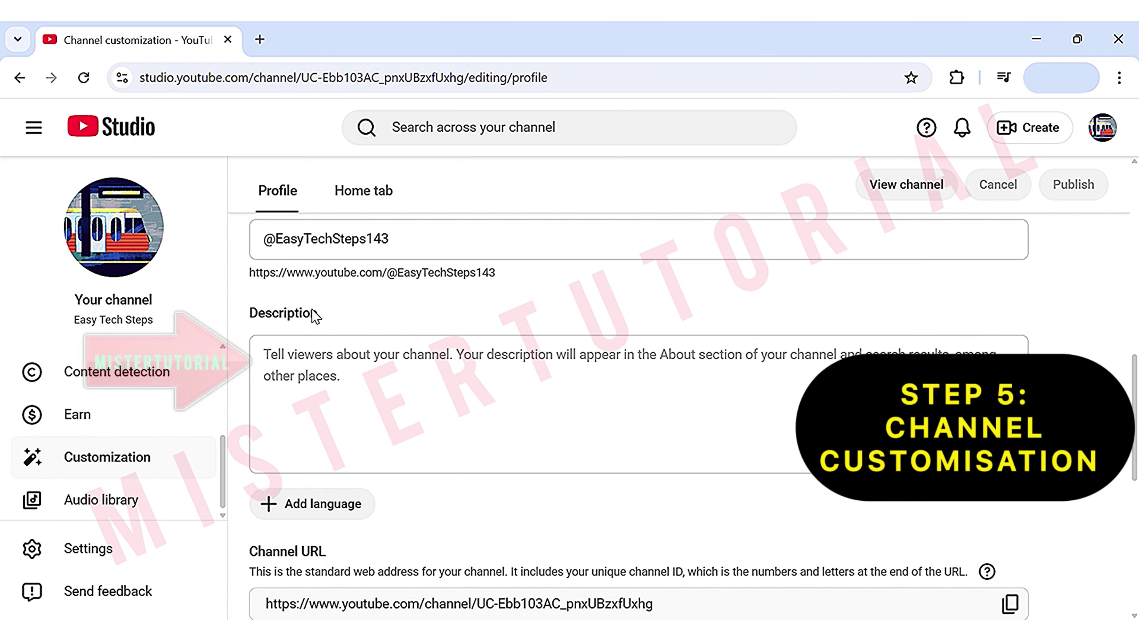
scroll(389, 383, down, 5)
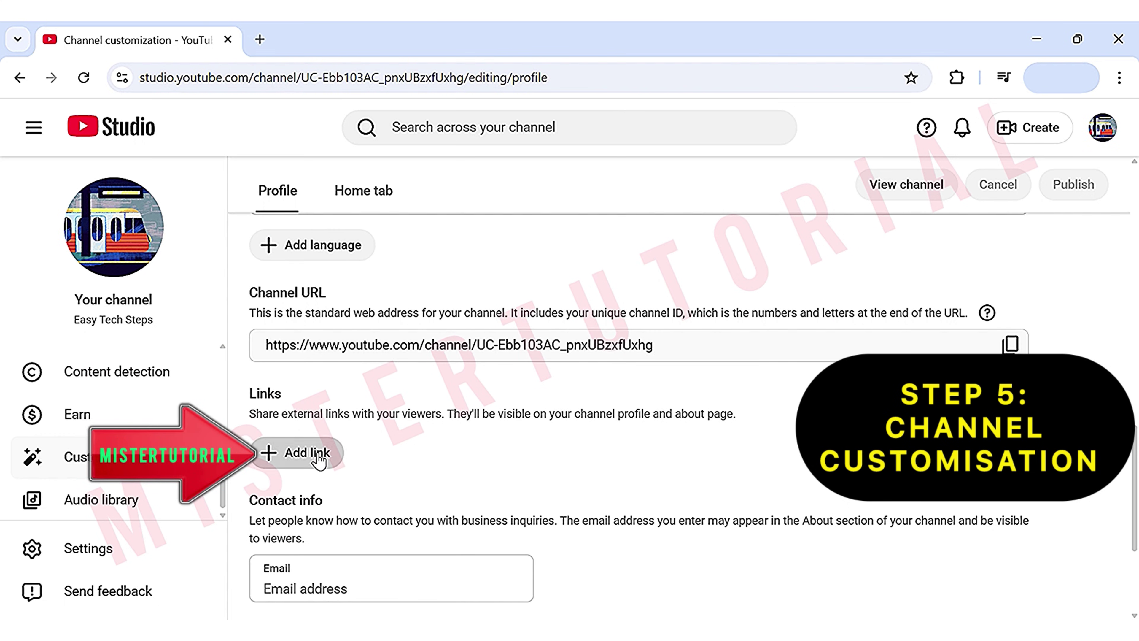
- Add an empty link entry under Links, then scroll back up to the Name and Handle fields
click(321, 453)
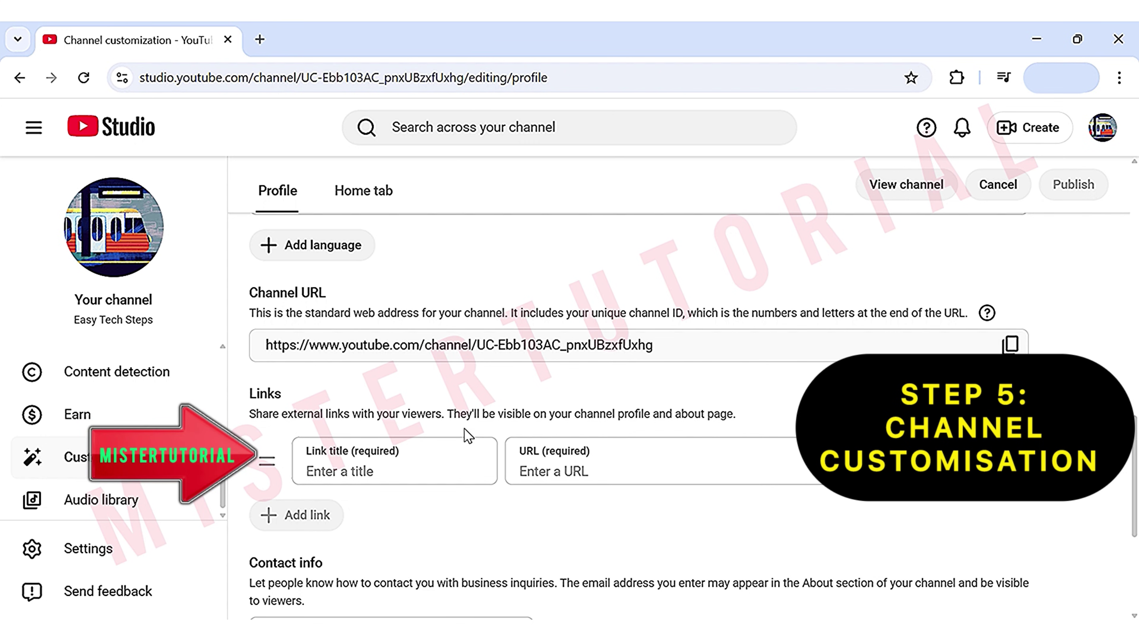
scroll(437, 472, down, 5)
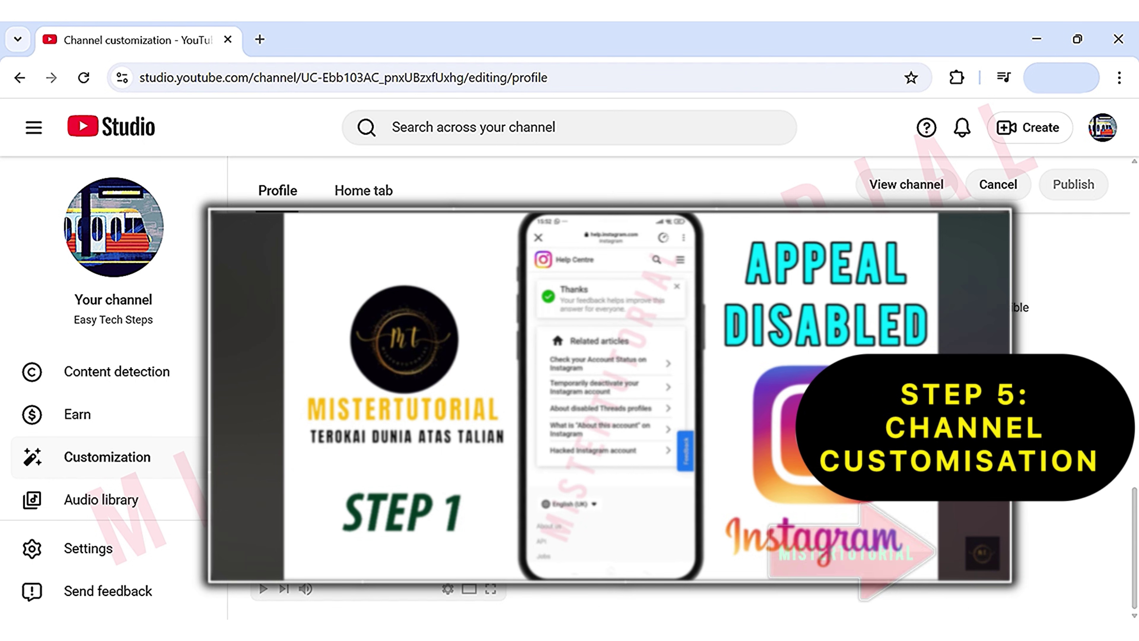
scroll(478, 531, up, 15)
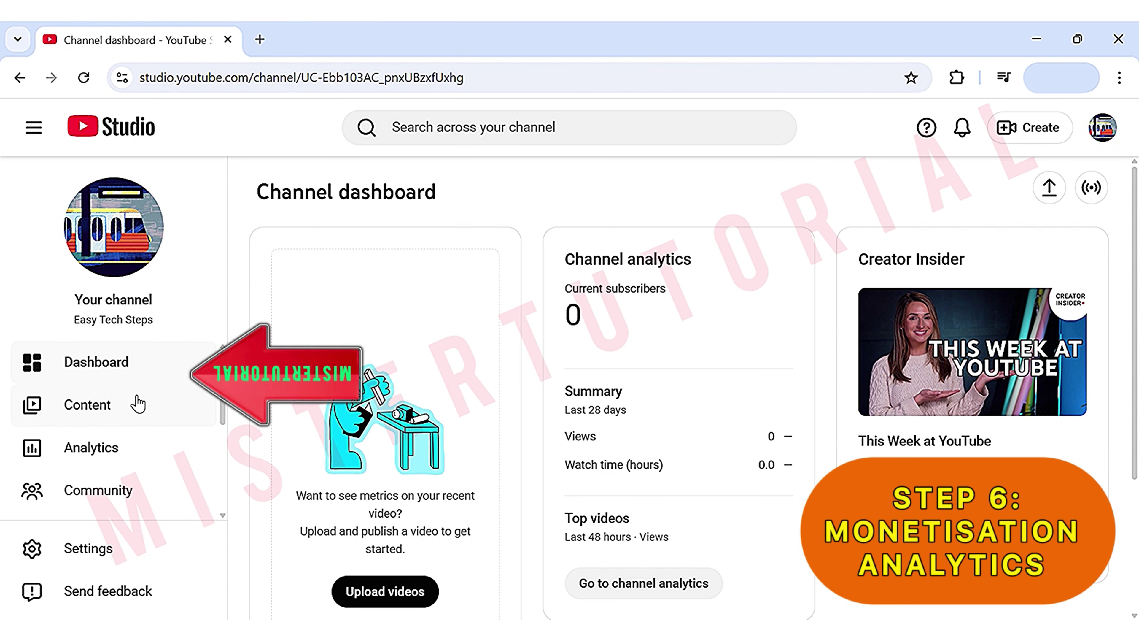
- Open Earn and review eligibility: 0/1,000 subscribers, 0/4,000 watch hours, 0/10M Shorts views
scroll(138, 402, down, 3)
scroll(138, 403, down, 2)
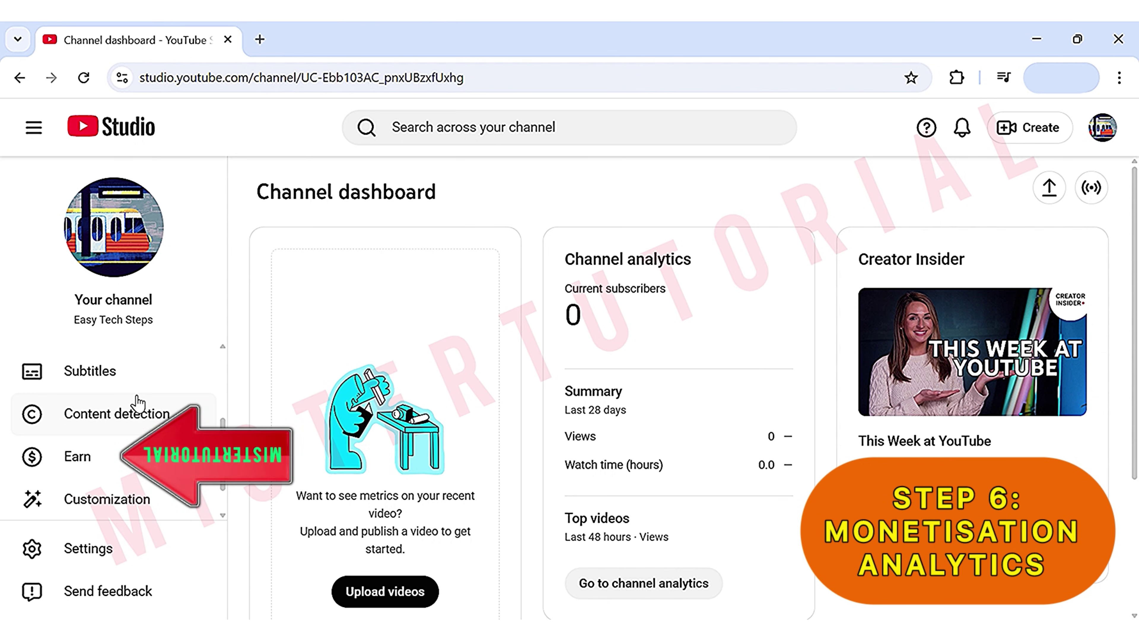
click(86, 462)
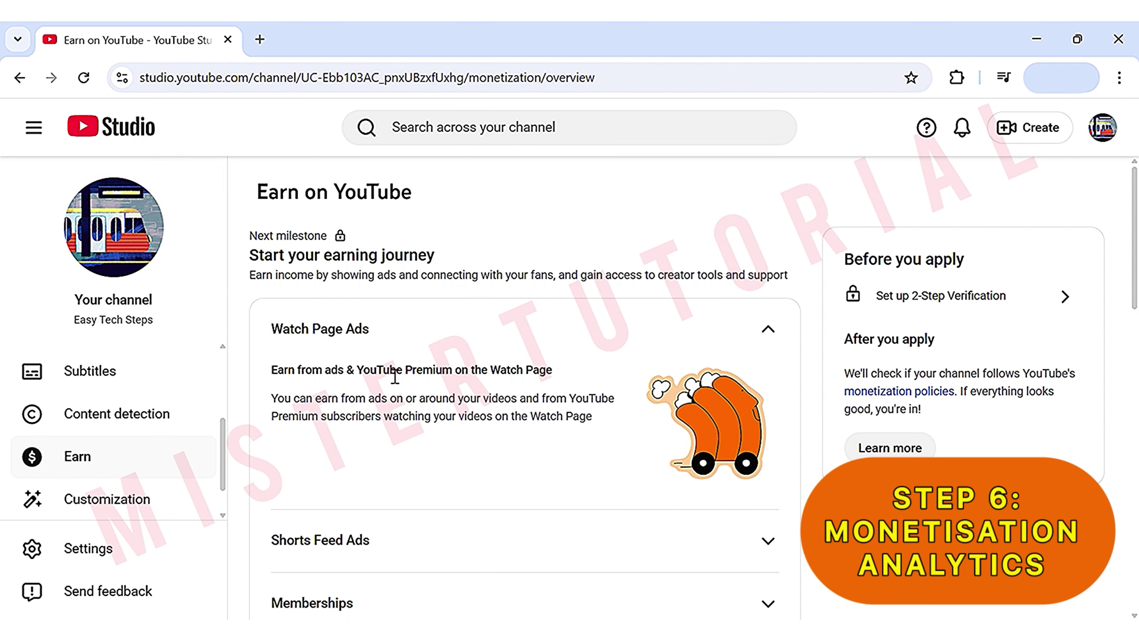
scroll(386, 377, down, 10)
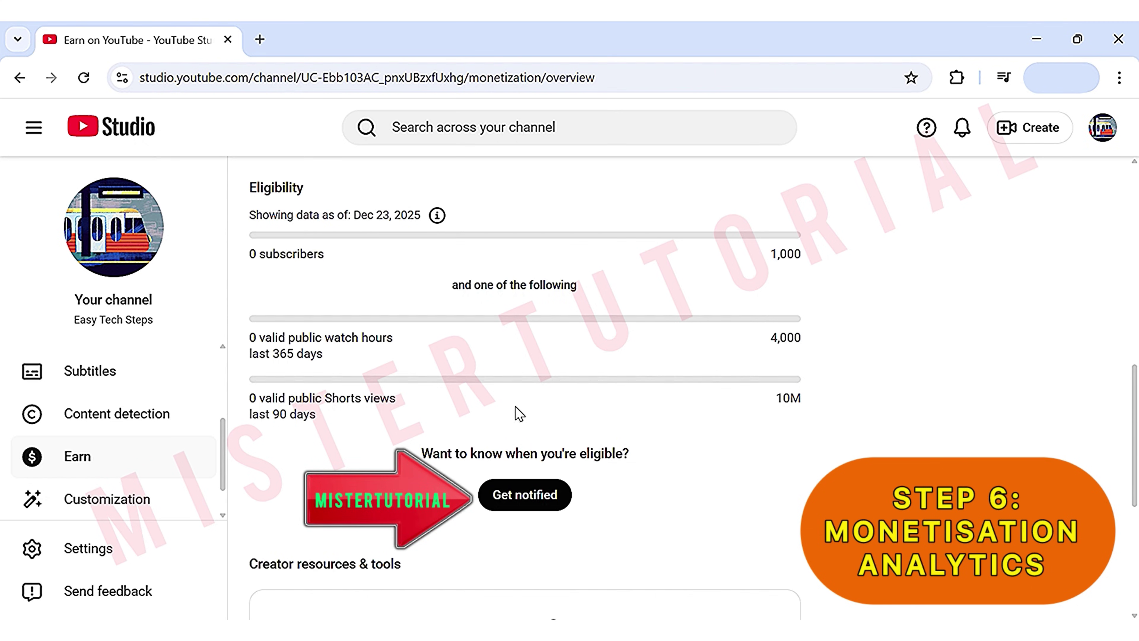
- Sign up for eligibility notifications, then visit the Content, Analytics and Community comments pages
click(524, 501)
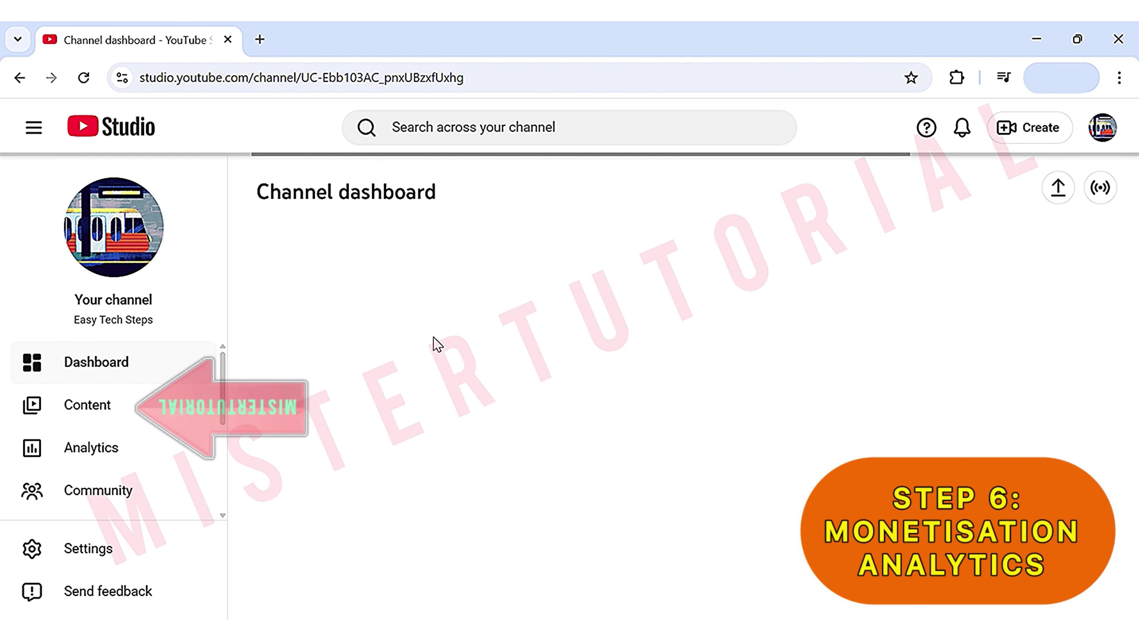
click(100, 406)
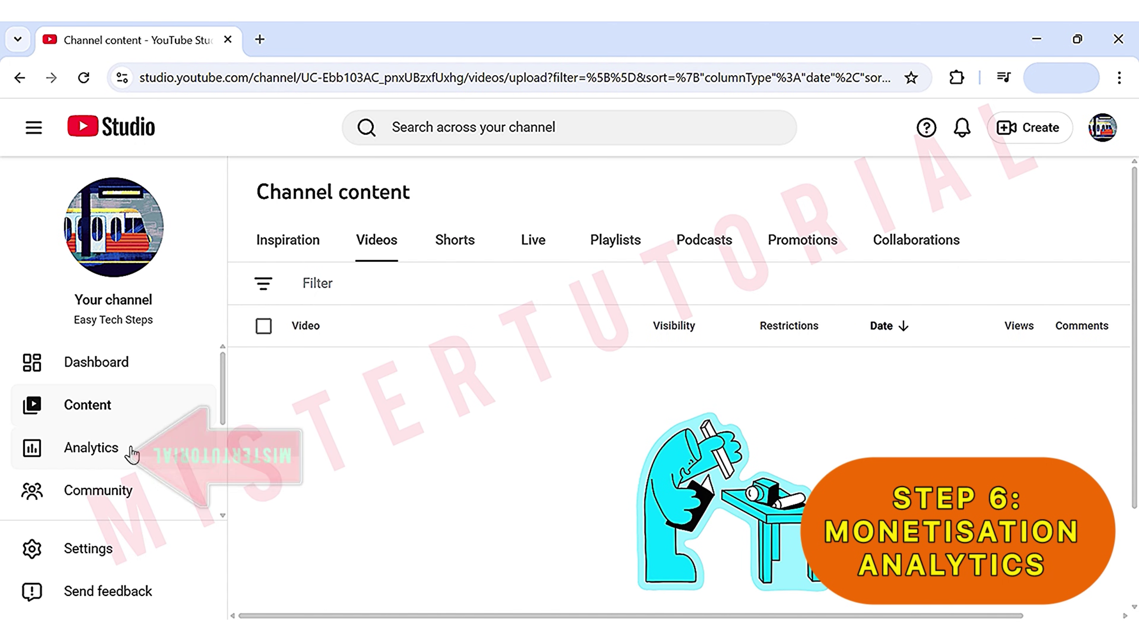
click(92, 447)
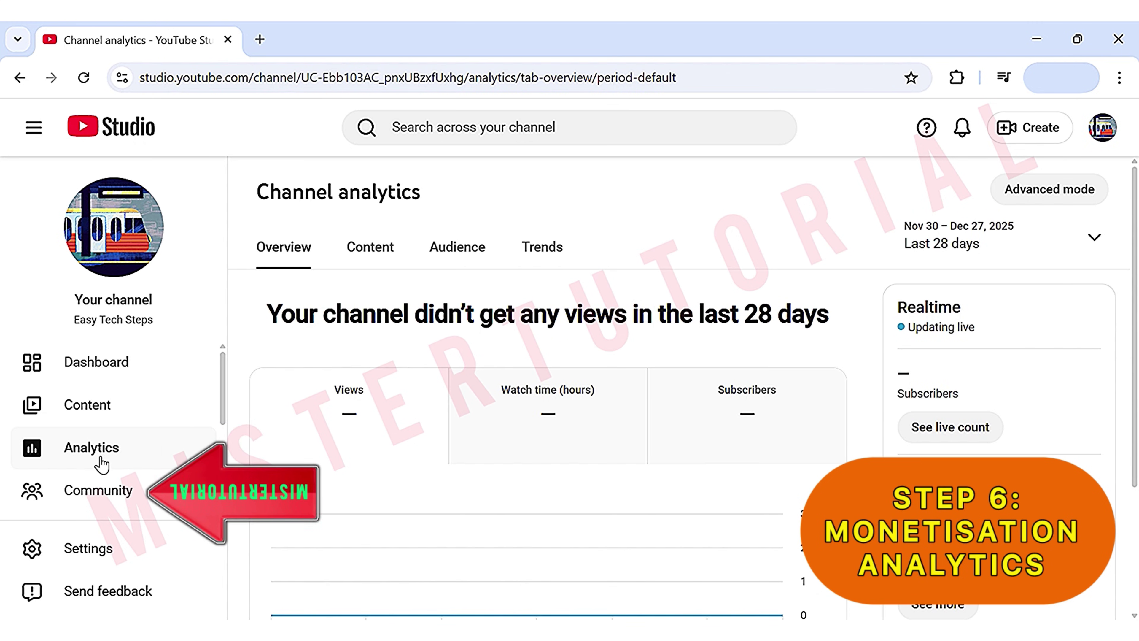
click(101, 504)
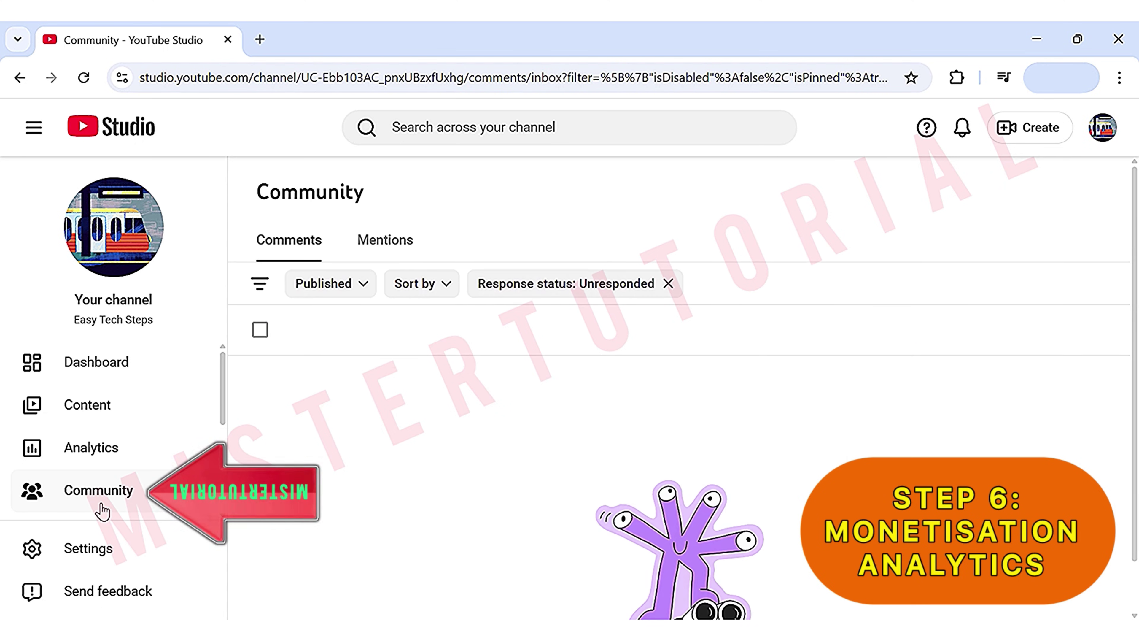